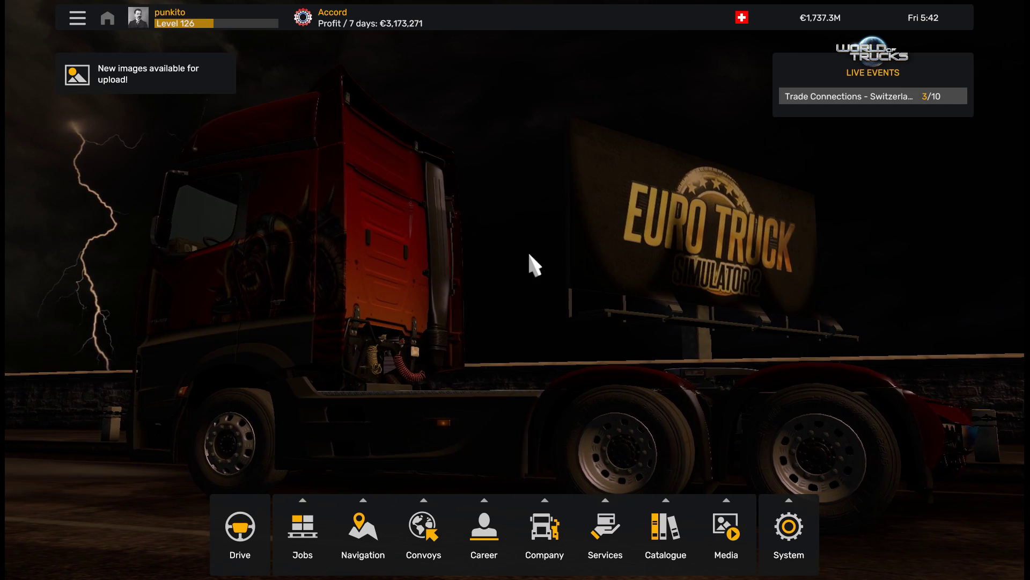
Choose World Map under Navigation on the main game menu
mouse_move(364, 529)
left_click(322, 463)
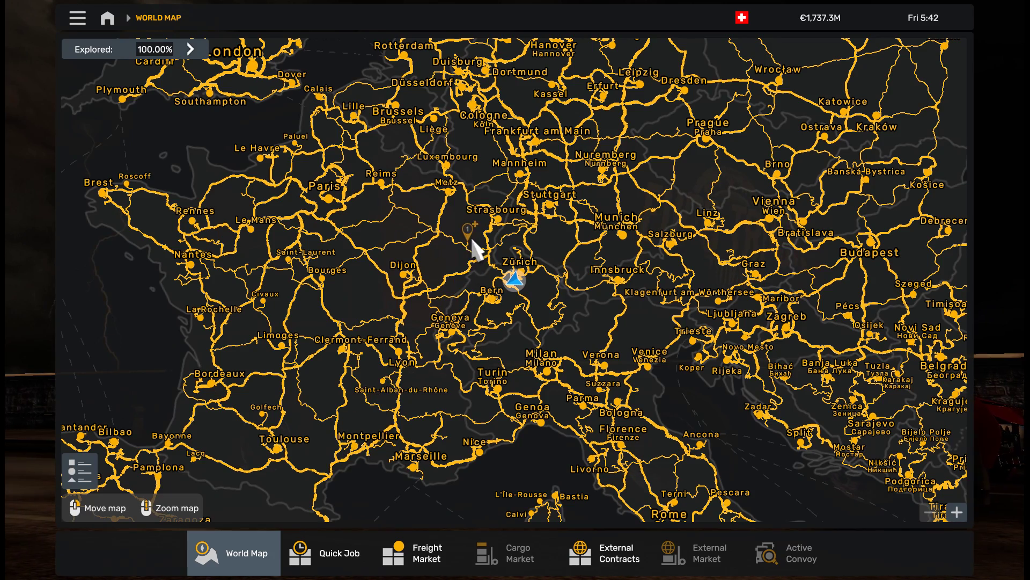
Show the per-country exploration percentages from the Explored bar, then close them
left_click_drag(472, 240, 461, 306)
left_click(193, 53)
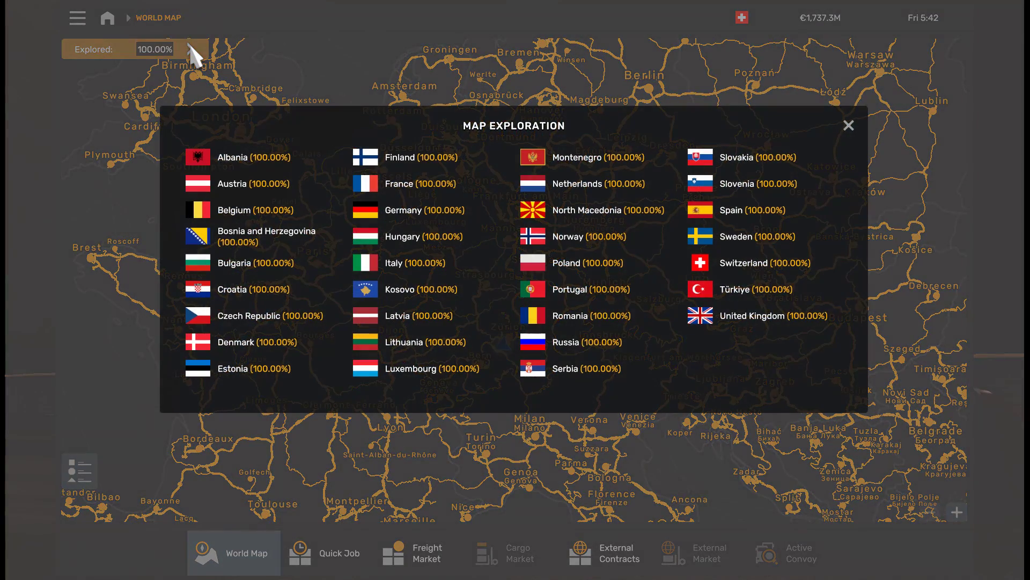
left_click(192, 53)
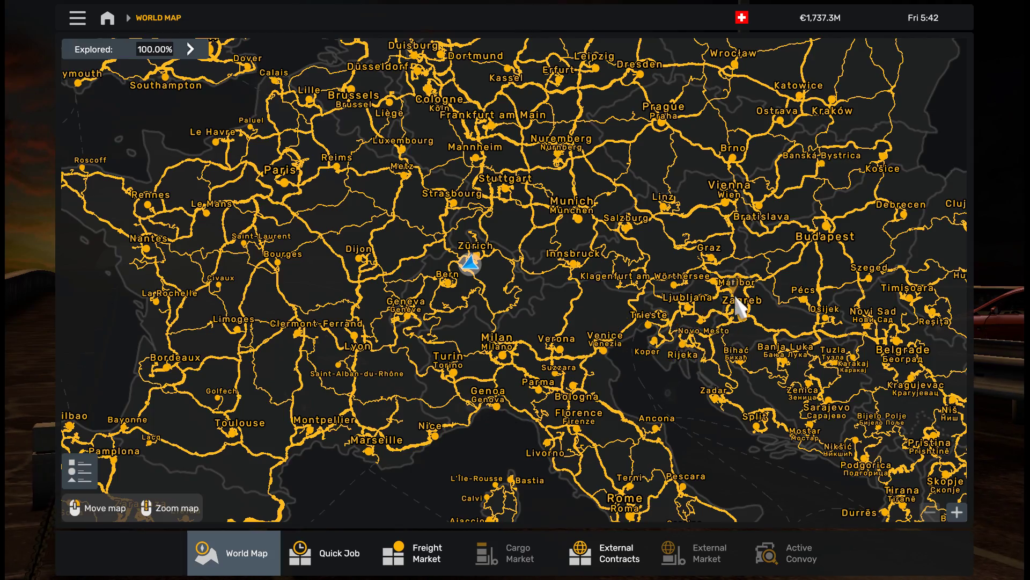
Pan and zoom the map across the Balkans, southern Italy, central Europe and Switzerland
left_click_drag(741, 306, 593, 237)
left_click_drag(694, 340, 605, 285)
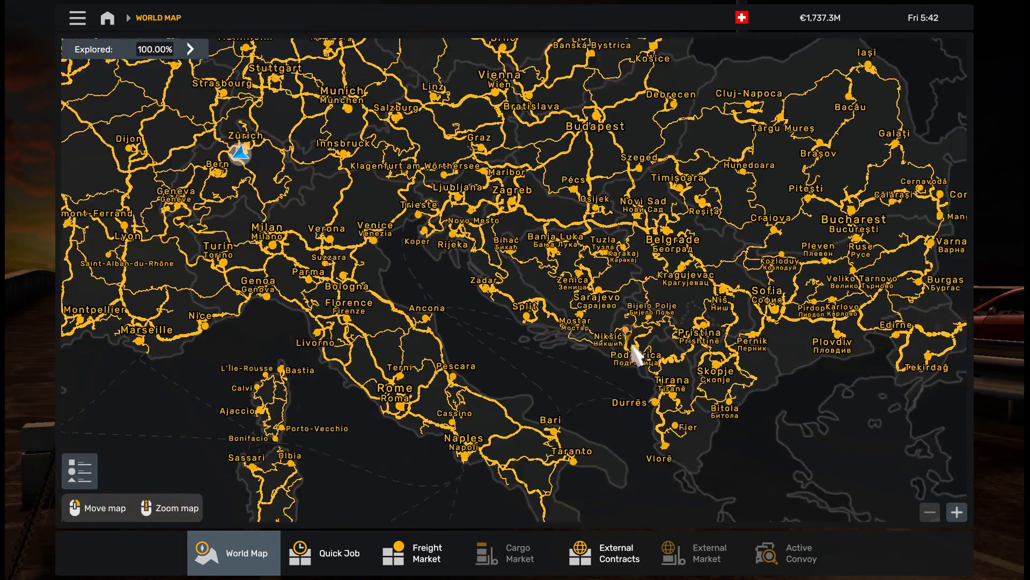
mouse_move(633, 349)
left_mouse_down()
mouse_move(652, 218)
mouse_move(664, 265)
left_mouse_up()
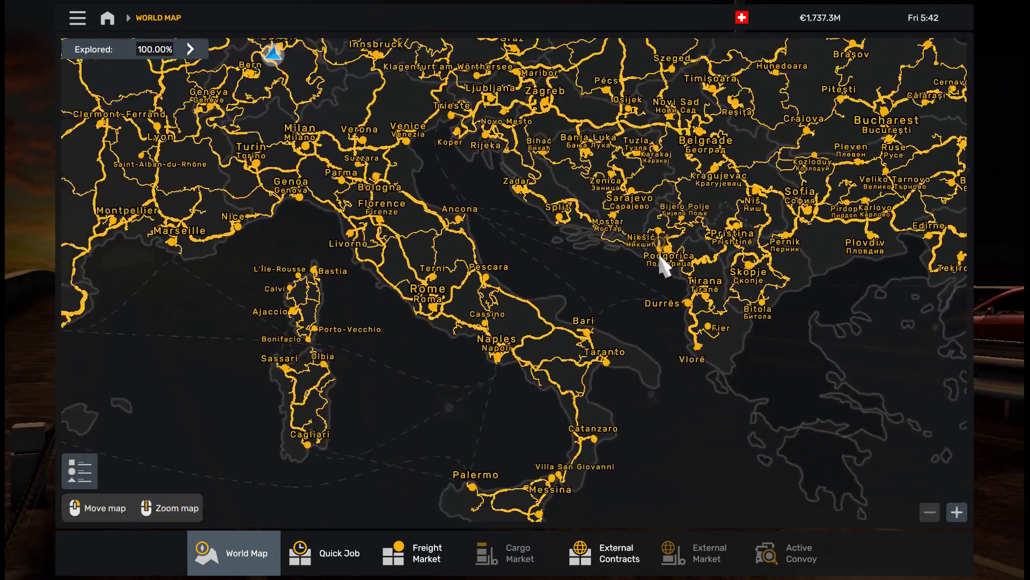
left_click_drag(484, 117, 581, 322)
left_click_drag(488, 272, 569, 330)
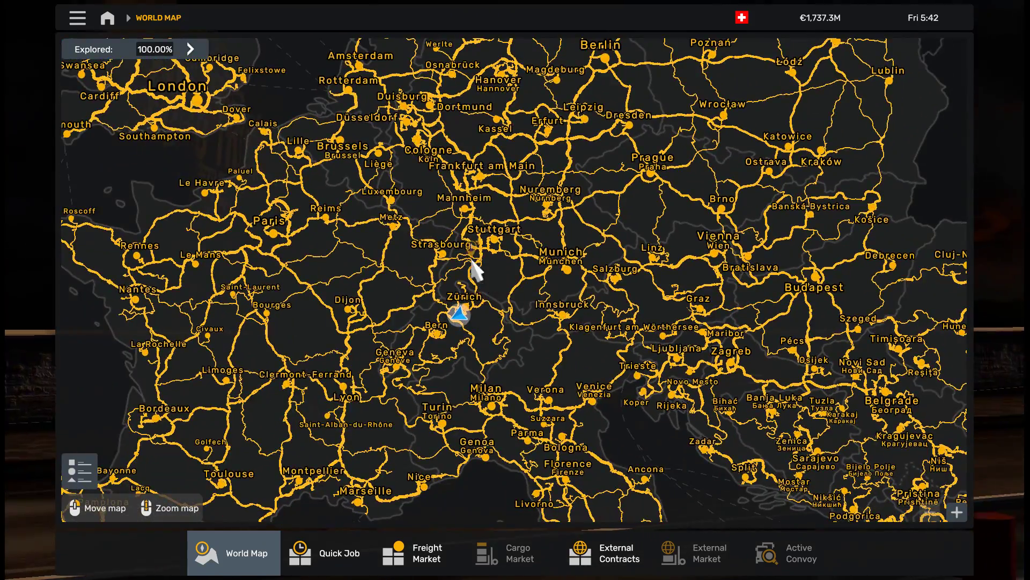
left_click_drag(429, 348, 486, 305)
scroll(486, 304, "up", 3)
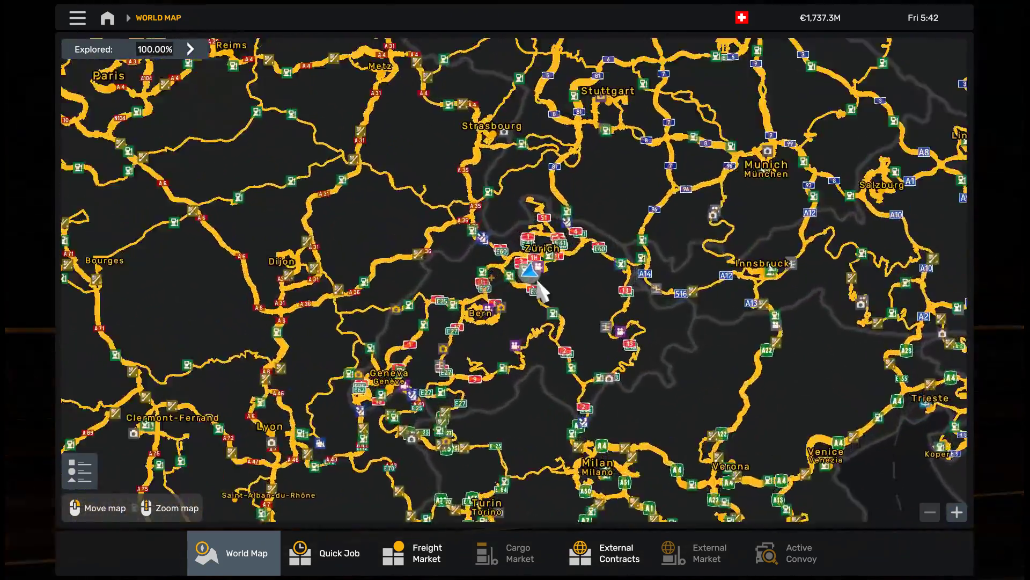
scroll(487, 301, "up", 3)
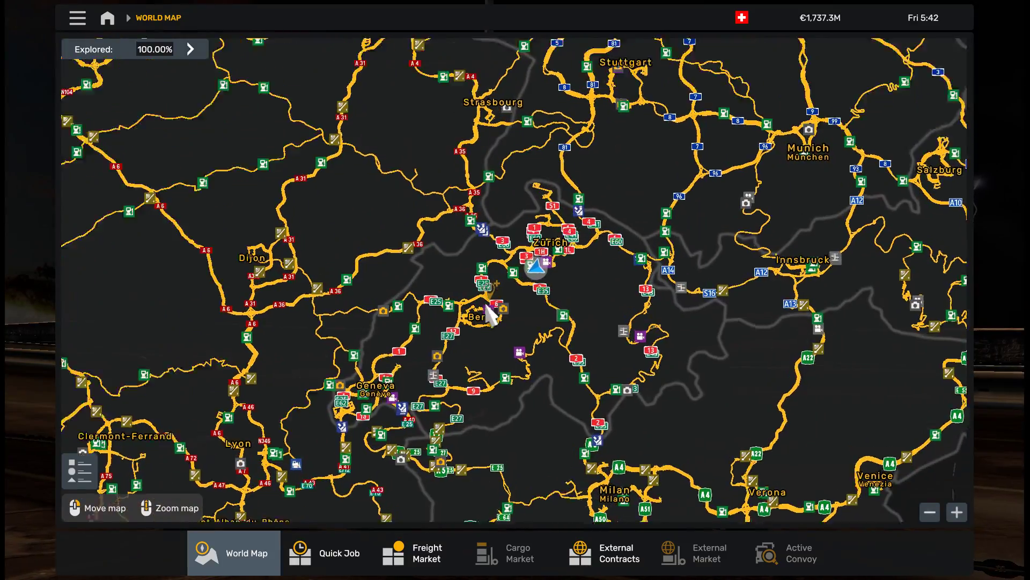
scroll(485, 376, "down", 6)
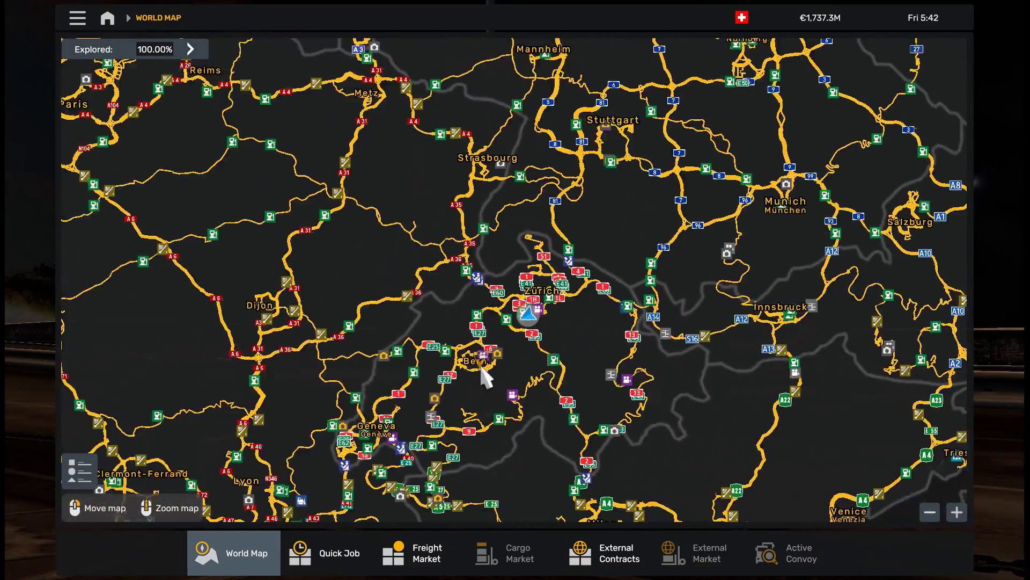
scroll(456, 446, "up", 6)
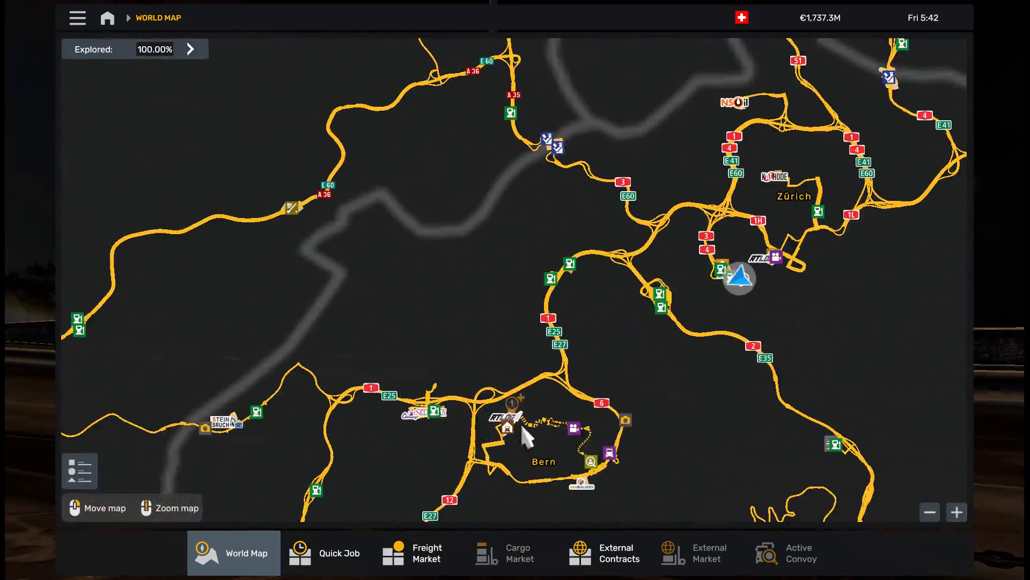
scroll(594, 427, "down", 6)
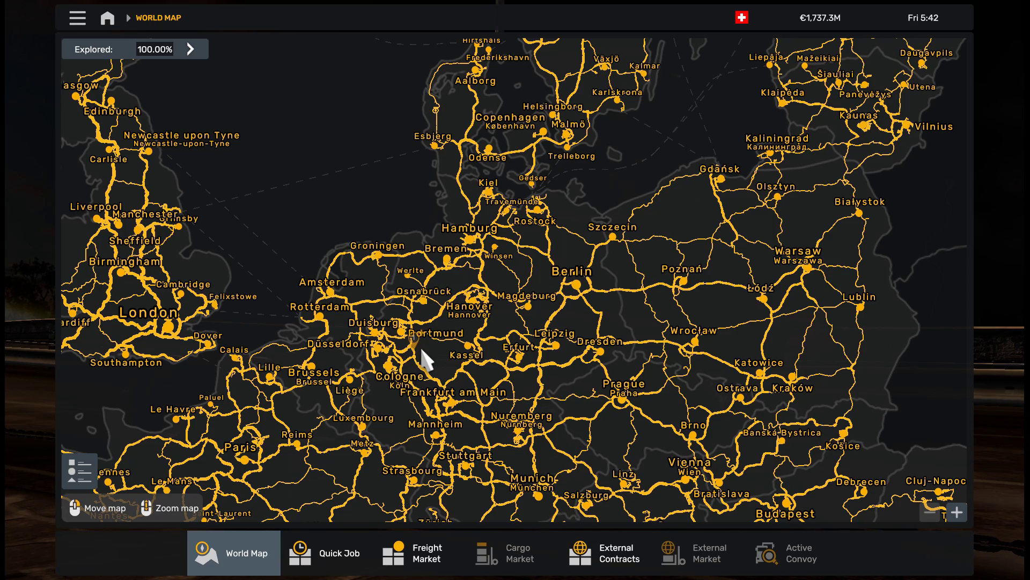
Recheck the 100% exploration list, look over northern Italy near Parma, then exit to the menu
left_click(190, 48)
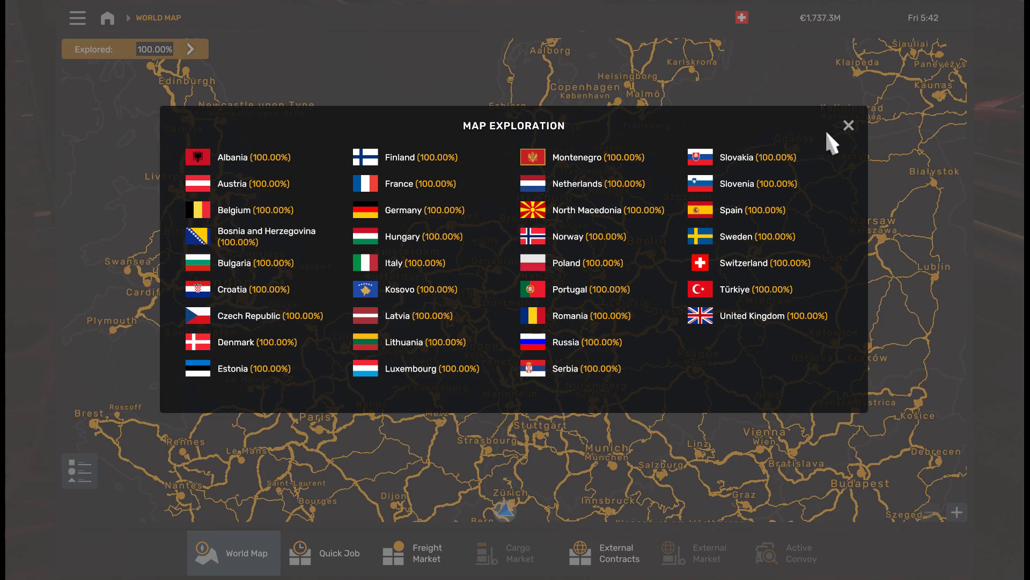
left_click(850, 129)
mouse_move(713, 414)
left_mouse_down()
mouse_move(539, 306)
mouse_move(616, 322)
left_mouse_up()
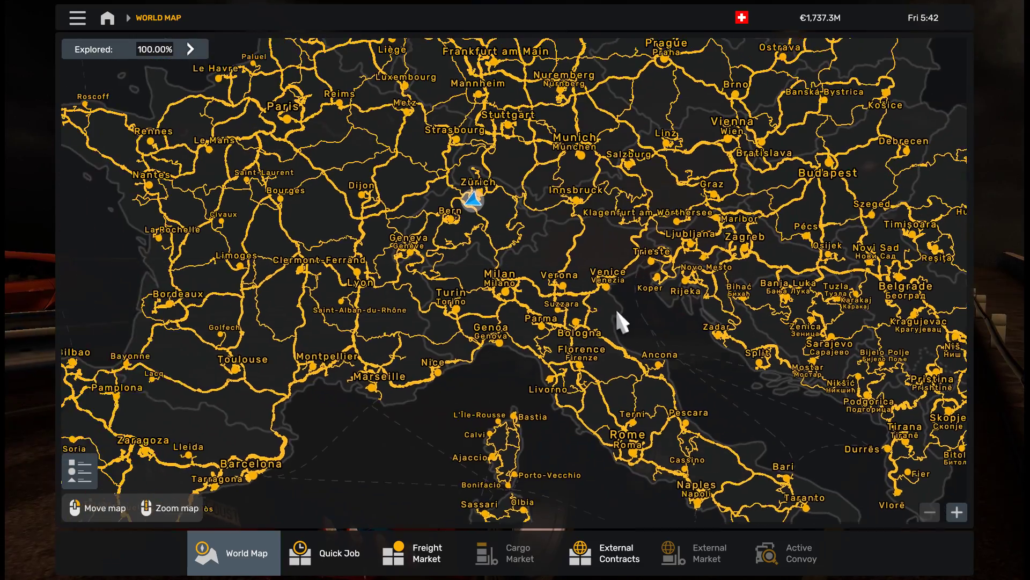
scroll(537, 326, "up", 3)
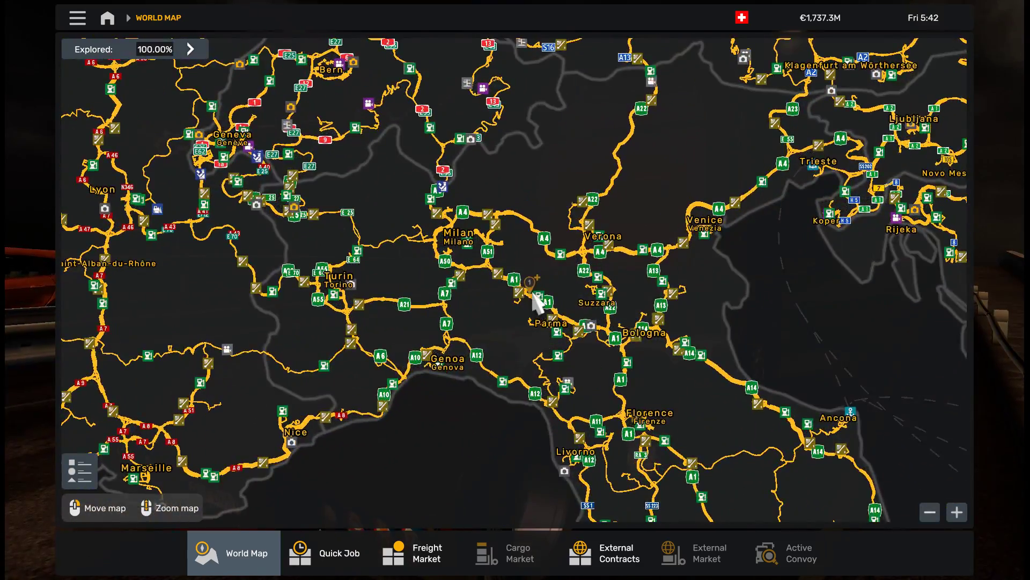
scroll(532, 293, "down", 5)
key("Escape")
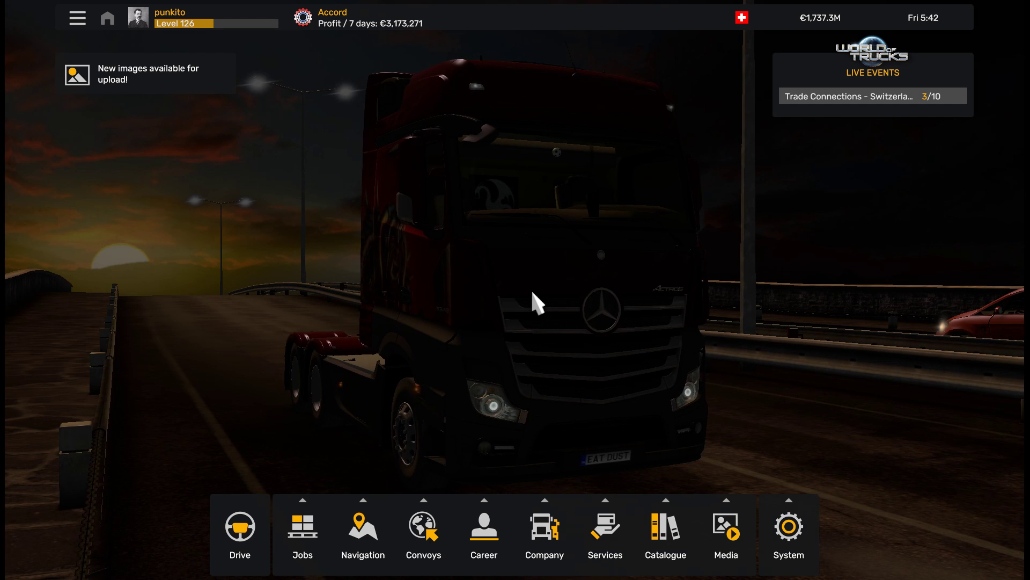
mouse_move(306, 526)
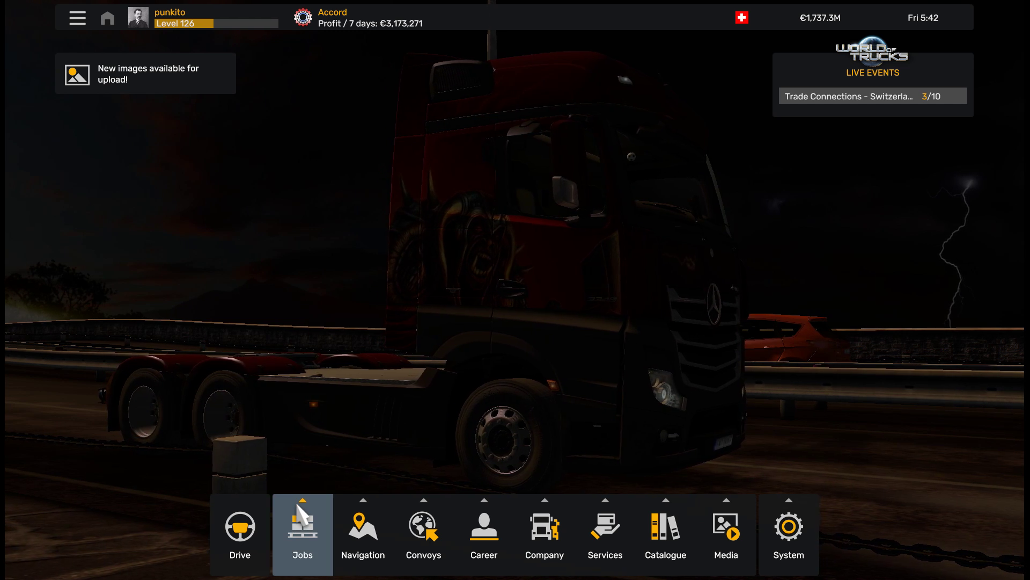
mouse_move(356, 516)
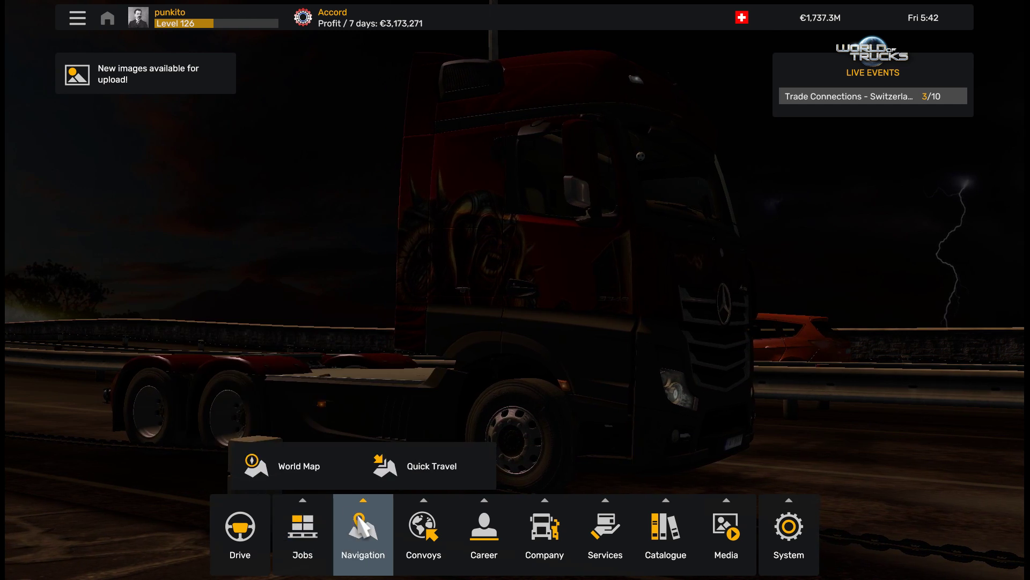
Reopen the World Map and pan across eastern Europe, Italy and the Balkans
left_click(320, 464)
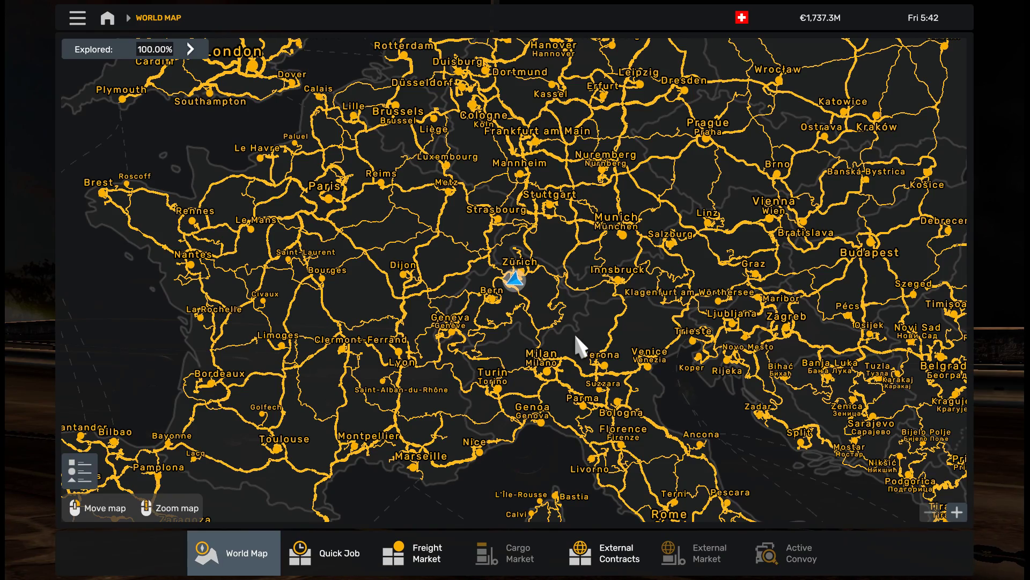
left_click_drag(741, 340, 546, 309)
left_click_drag(742, 366, 553, 330)
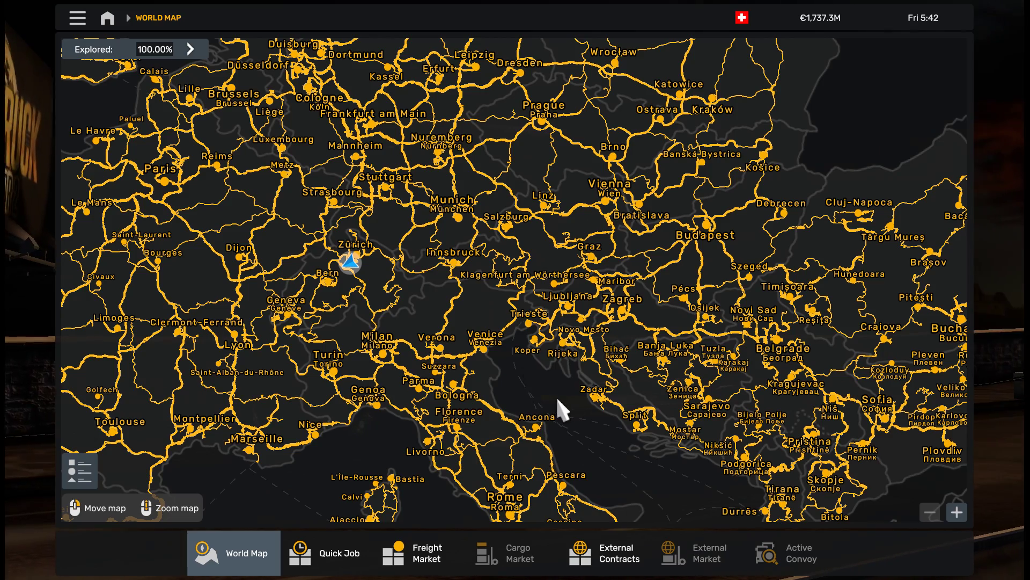
left_click_drag(556, 396, 507, 335)
left_click_drag(565, 407, 520, 343)
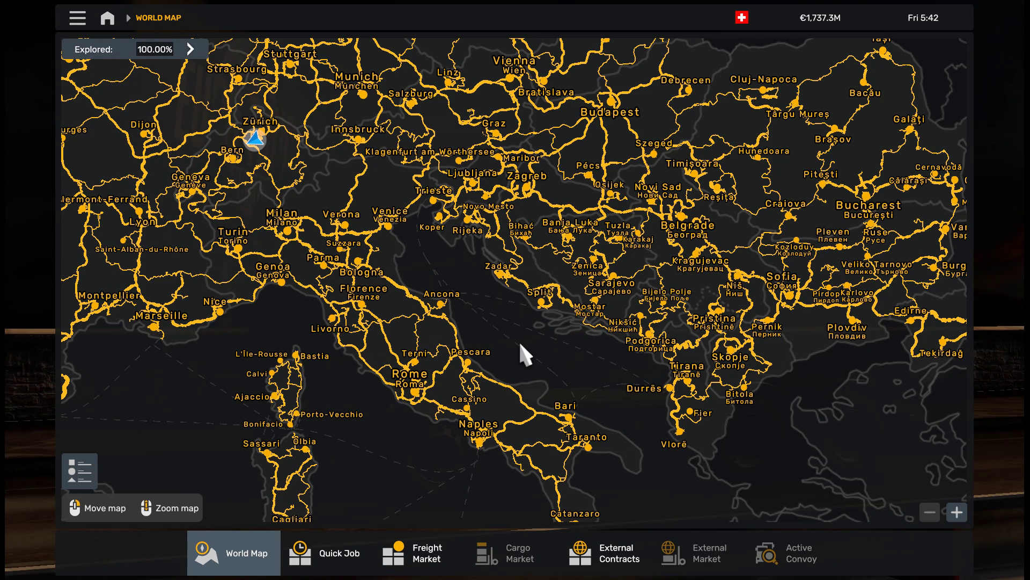
left_click_drag(520, 344, 515, 361)
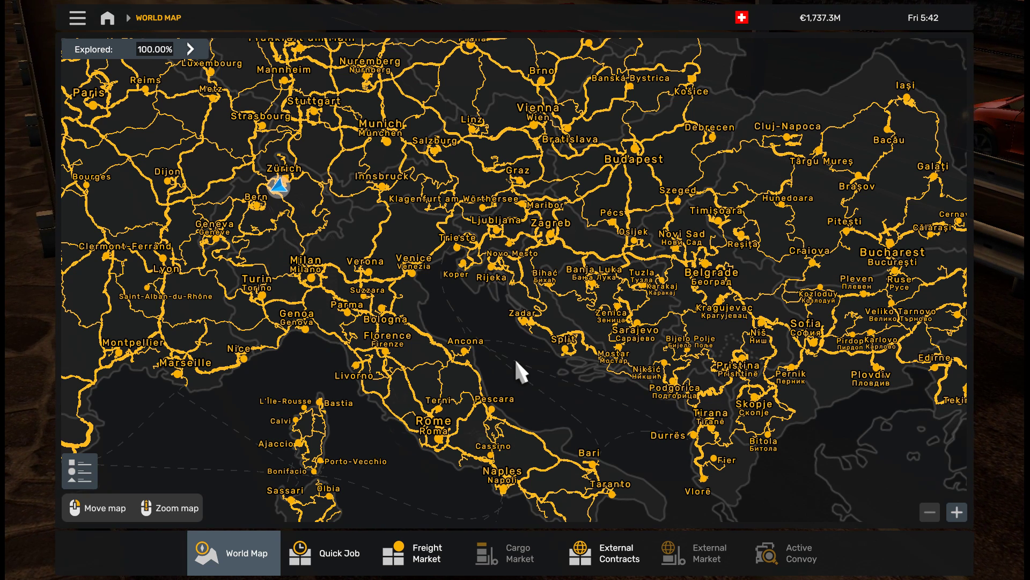
key("Up")
key("Left")
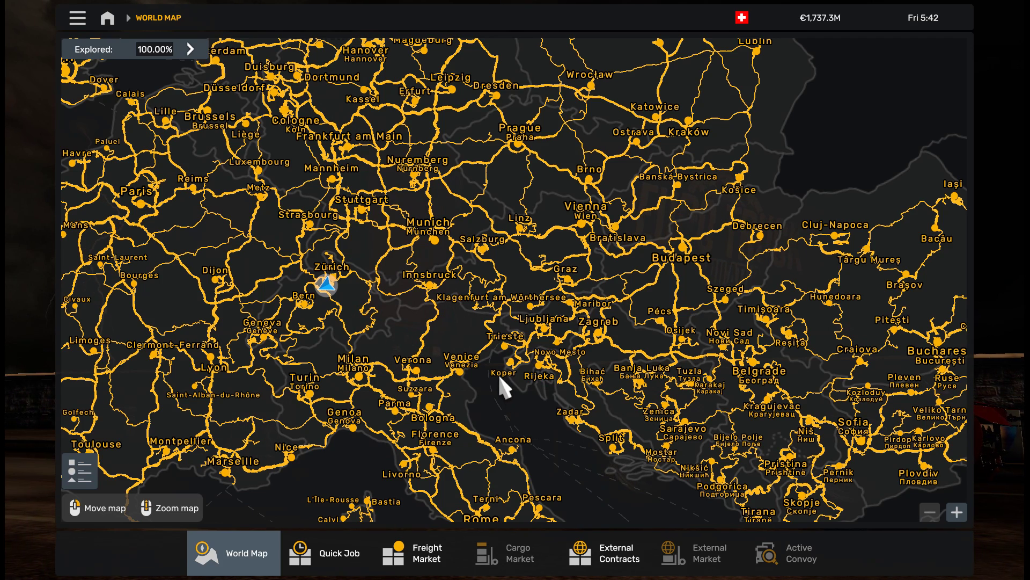
left_click_drag(496, 390, 524, 403)
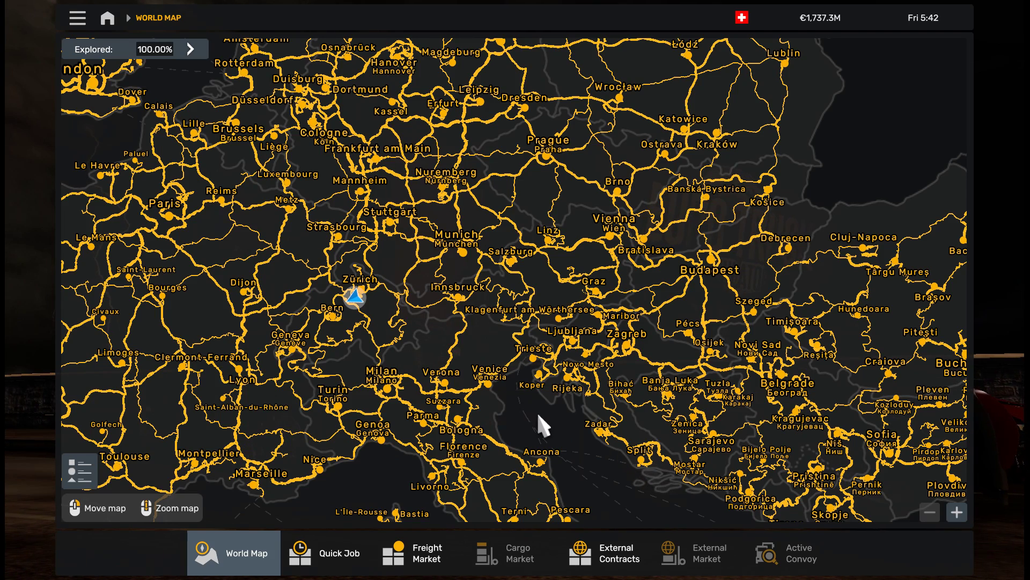
left_click_drag(537, 414, 490, 413)
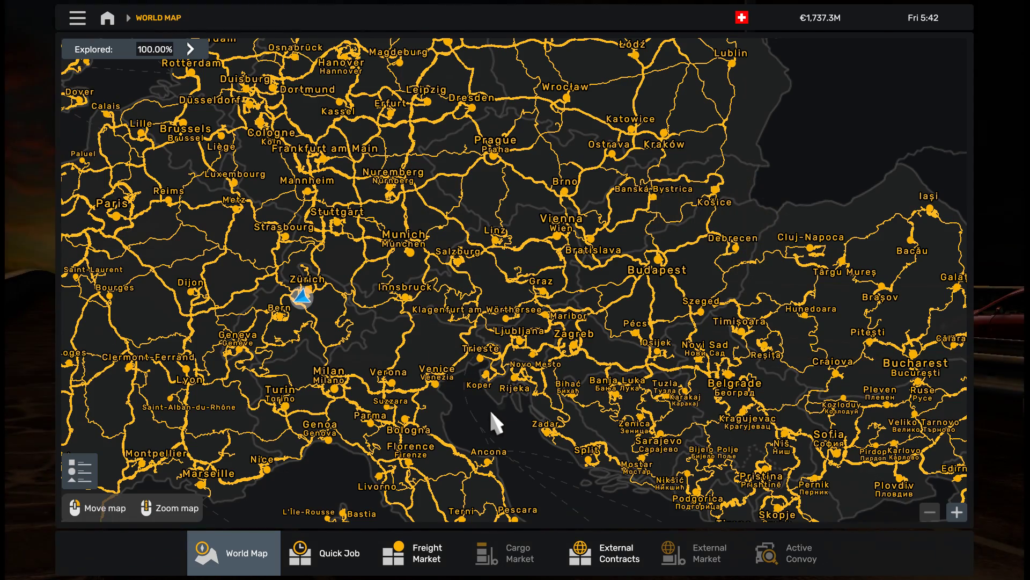
mouse_move(489, 408)
left_mouse_down()
mouse_move(447, 350)
mouse_move(462, 359)
left_mouse_up()
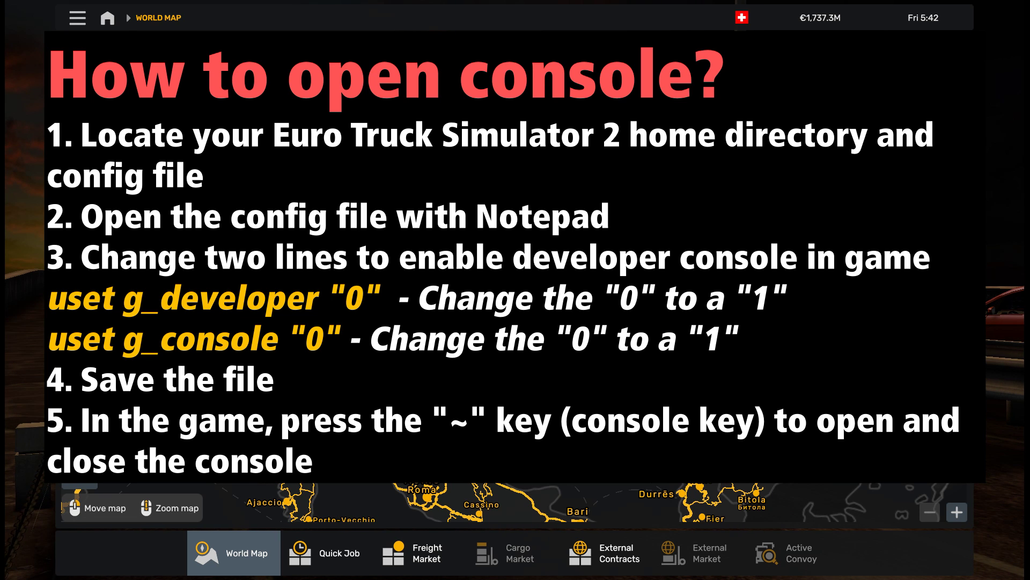
Run g_save_format 2 in the developer console, then close it
key("grave")
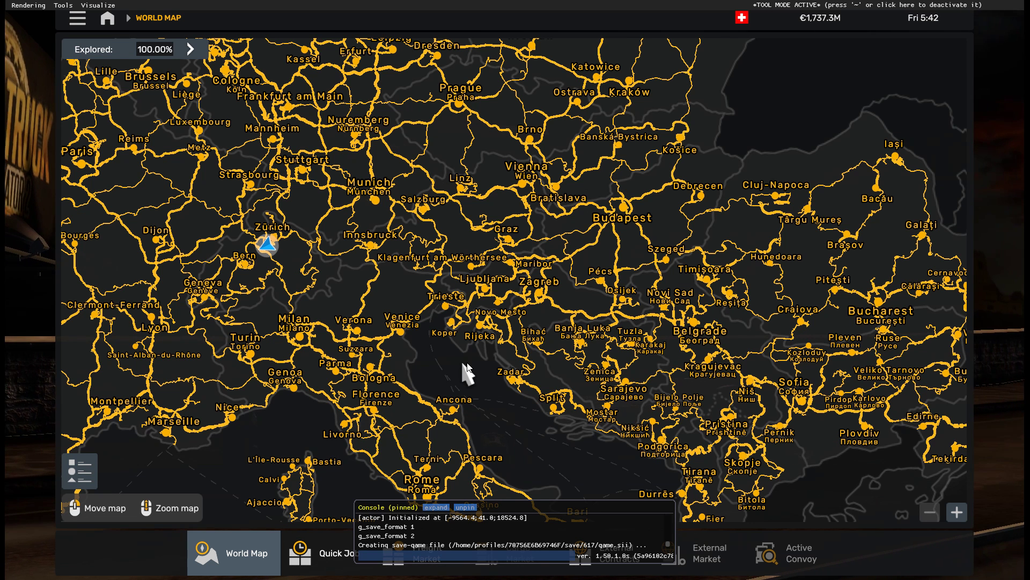
type("g_save_format 2")
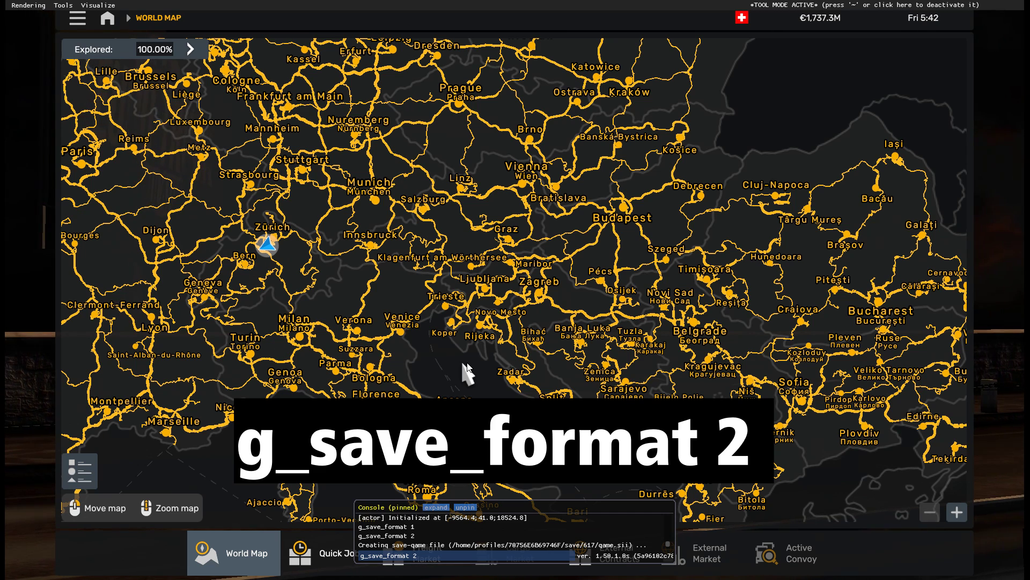
key("Return")
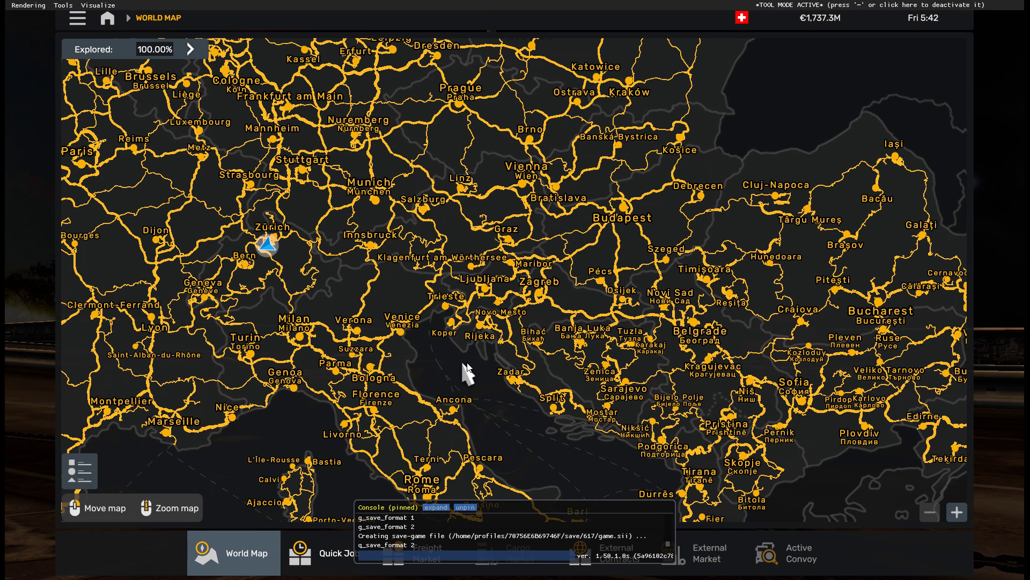
key("grave")
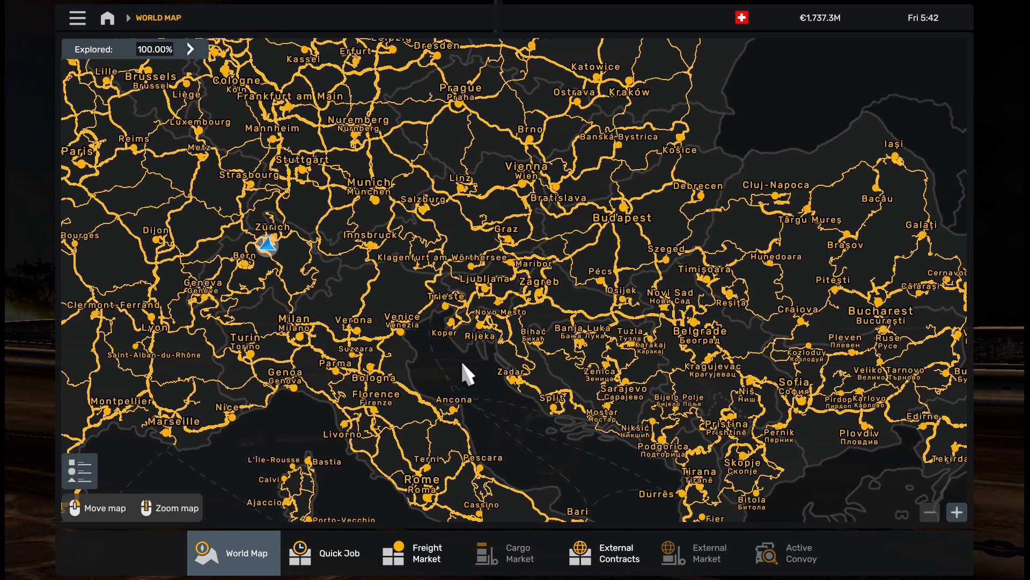
Enter g_save_format 1 in the reopened console and leave the world map
key("grave")
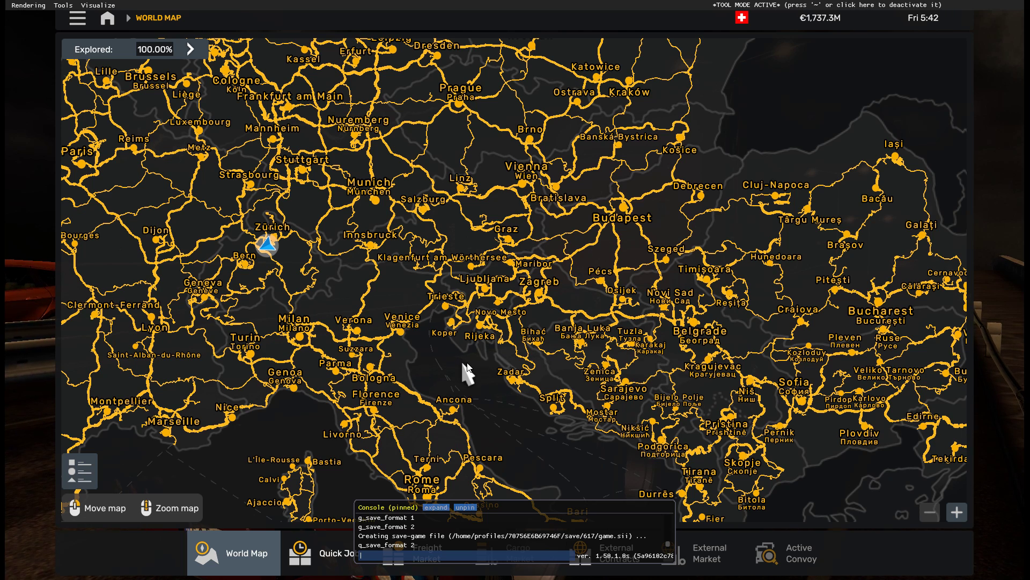
type("g_save_format 1")
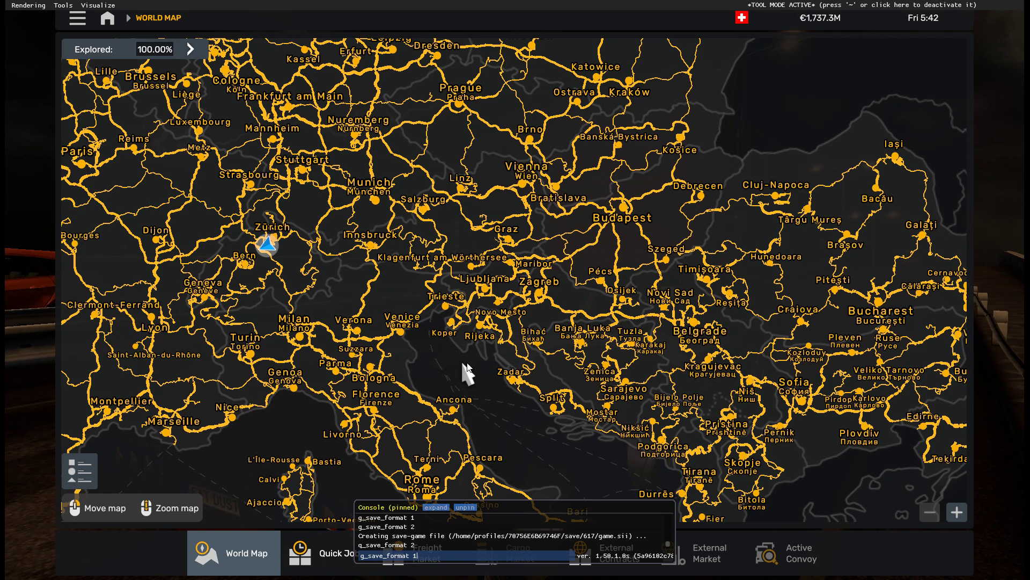
key("grave")
Start a new profile and rename it trucksim_may24
key("Escape")
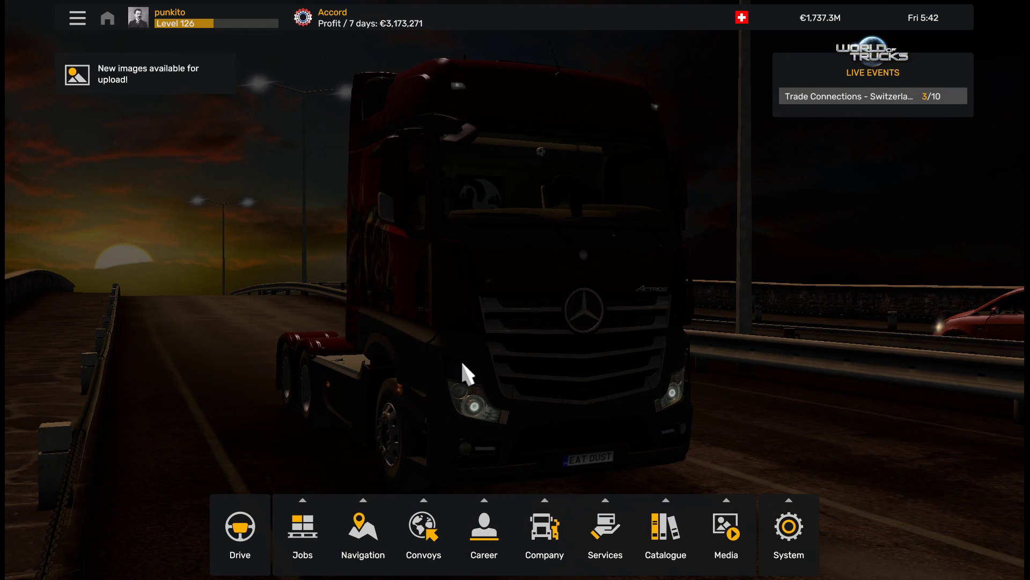
left_click(773, 512)
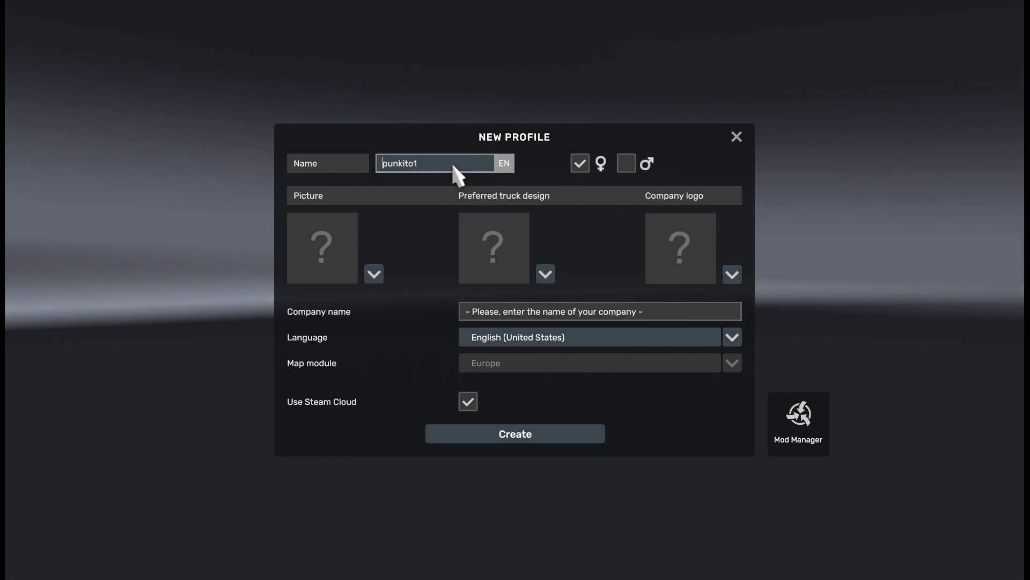
left_click(453, 166)
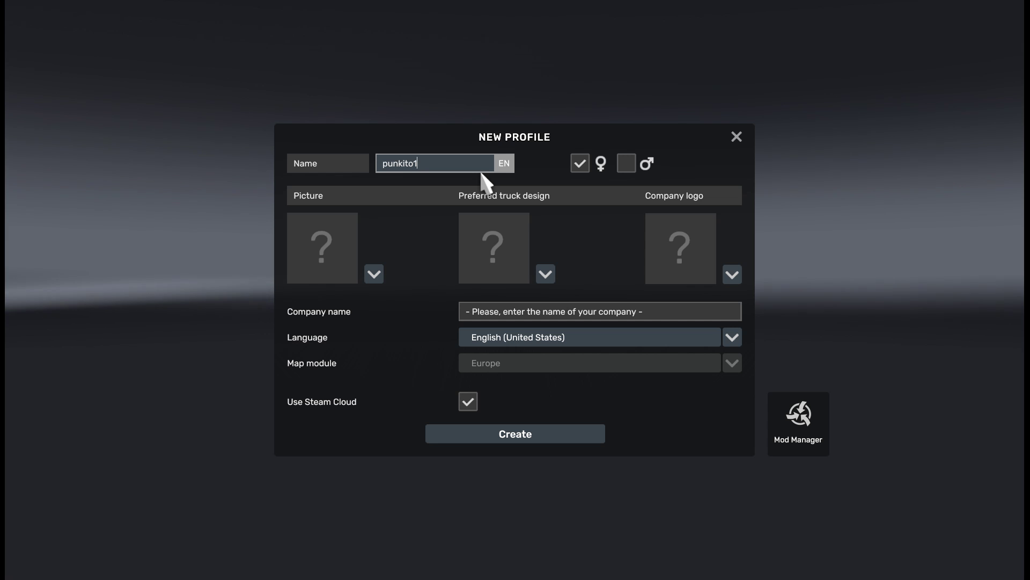
key("BackSpace")
key("BackSpace")
key("BackSpace")
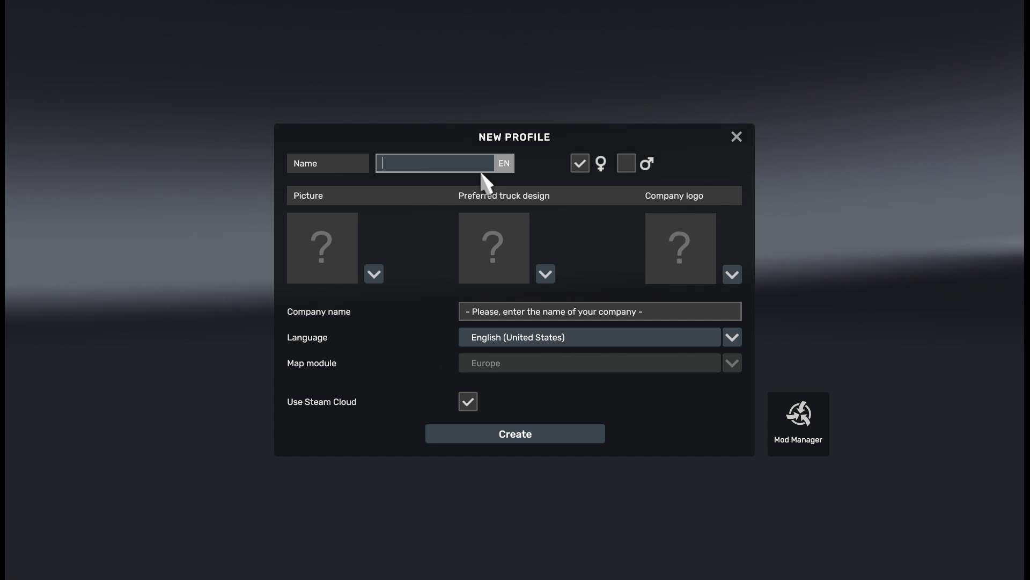
type("truc")
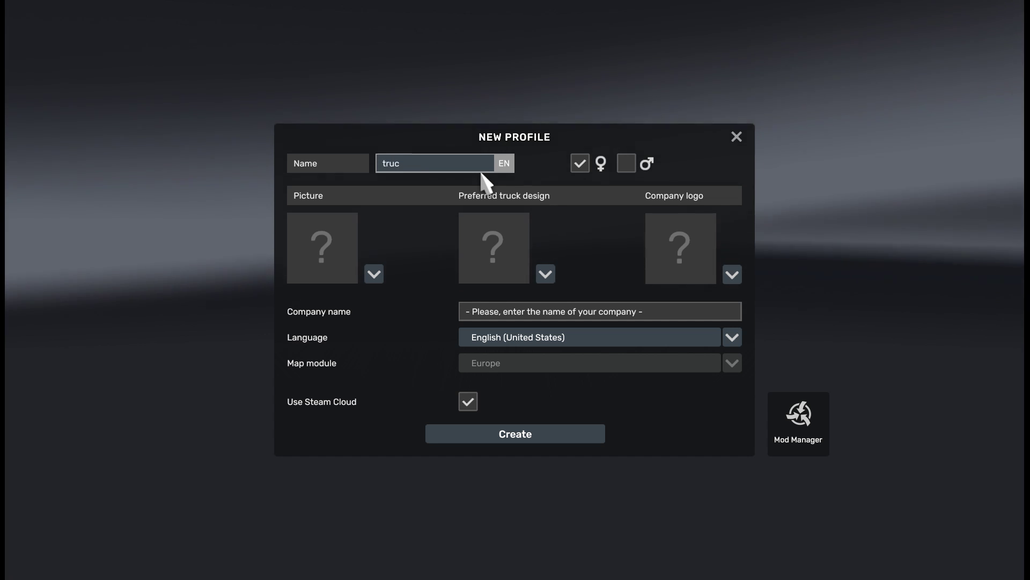
type("ksi")
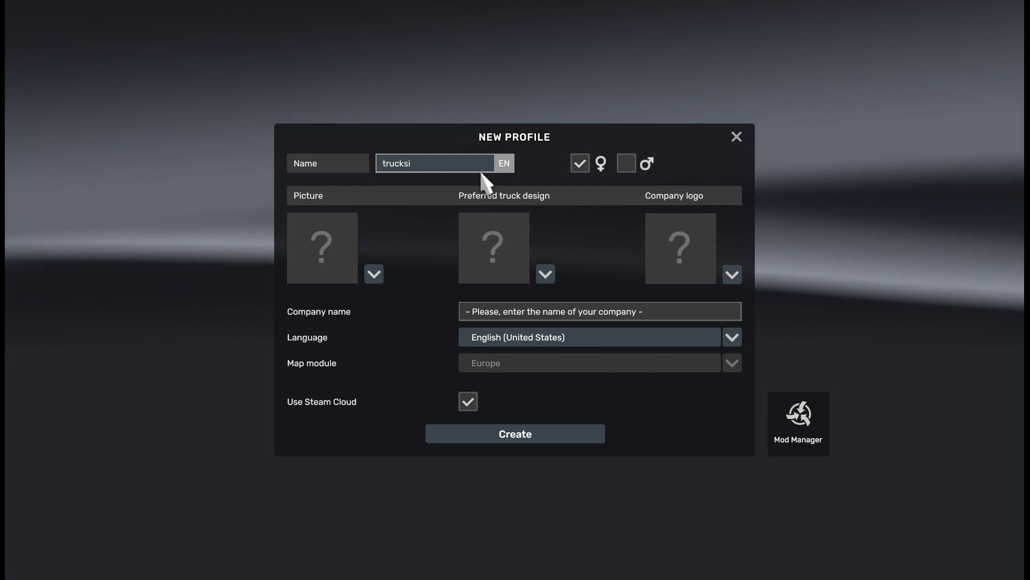
type("m_")
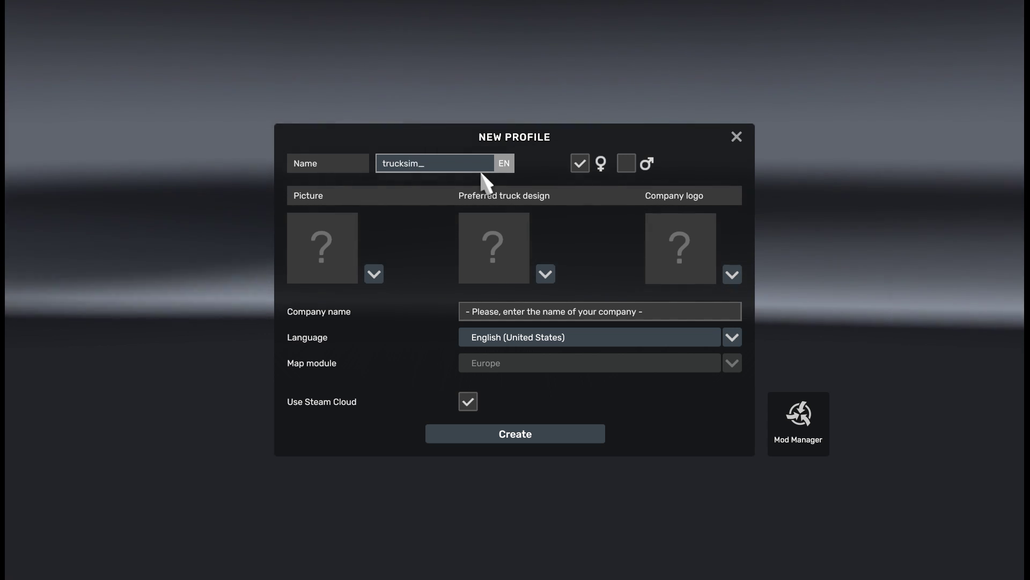
type("may24")
Make the profile male with the male face picture, yellow DAF truck and flame logo
left_click(374, 273)
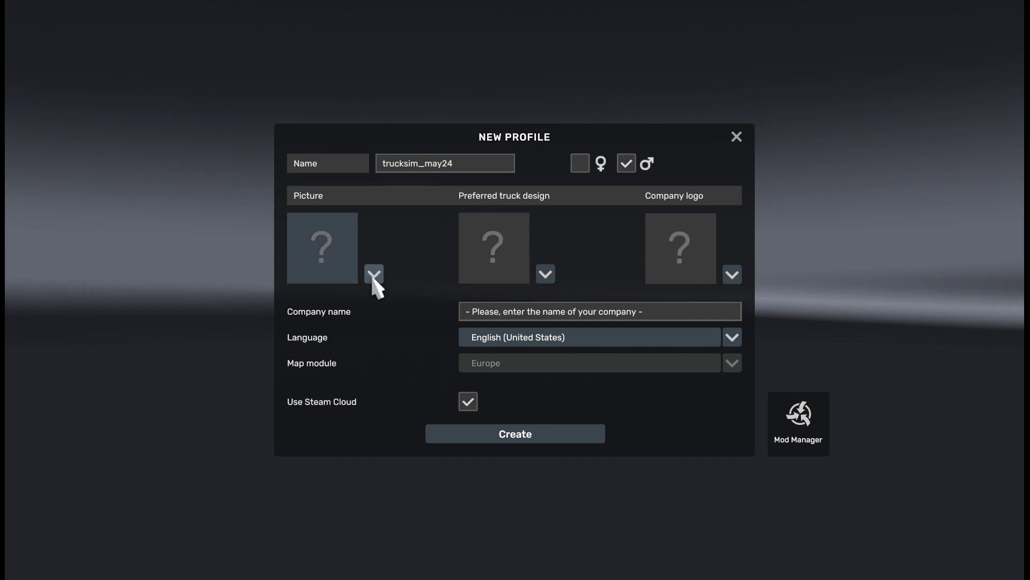
left_click(545, 273)
left_click(512, 331)
left_click(732, 275)
left_click(633, 410)
Name the company Truckim, correcting the typo
left_click(490, 312)
type("Trcuskim")
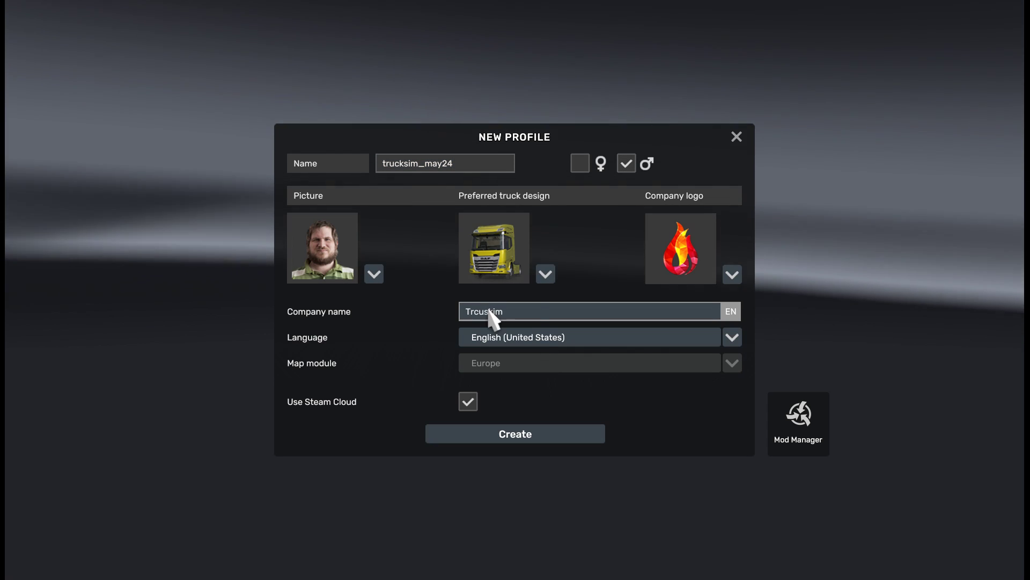
key("Left")
key("Left")
key("Left")
key("Delete")
key("Right")
key("Delete")
type("c")
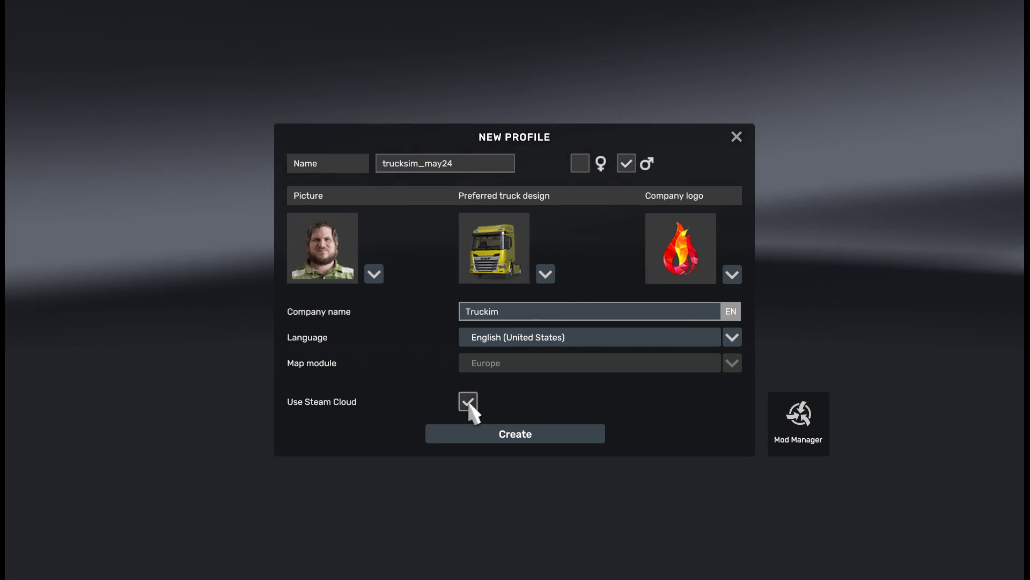
Turn off Steam Cloud, start the new profile and skip the Input Wizard
left_click(465, 402)
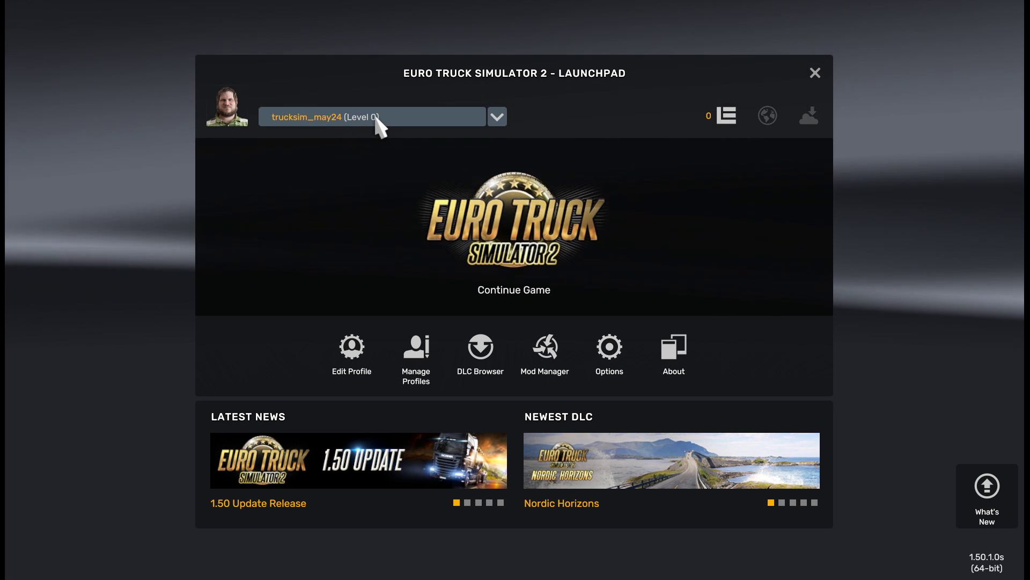
left_click(506, 246)
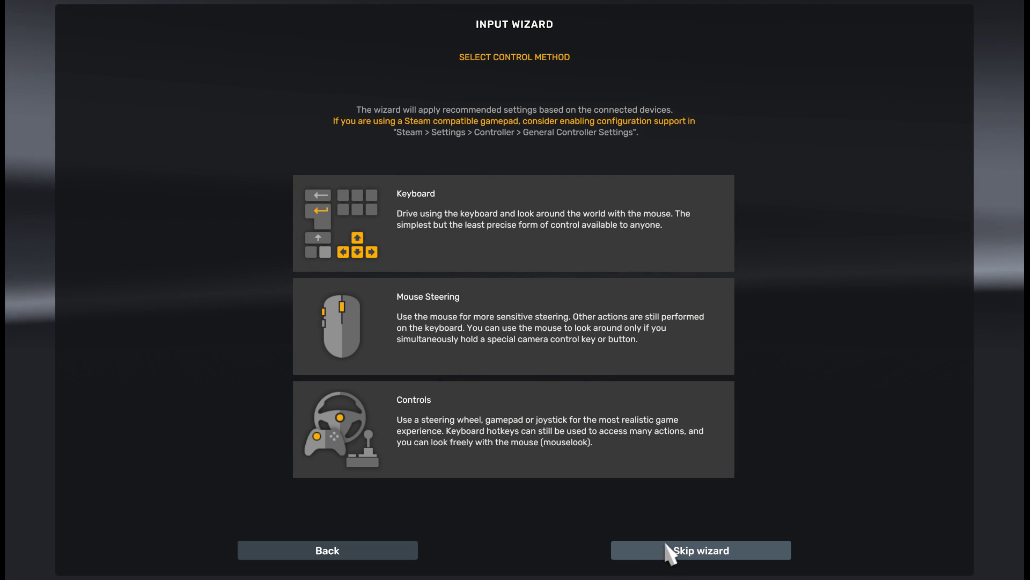
left_click(674, 547)
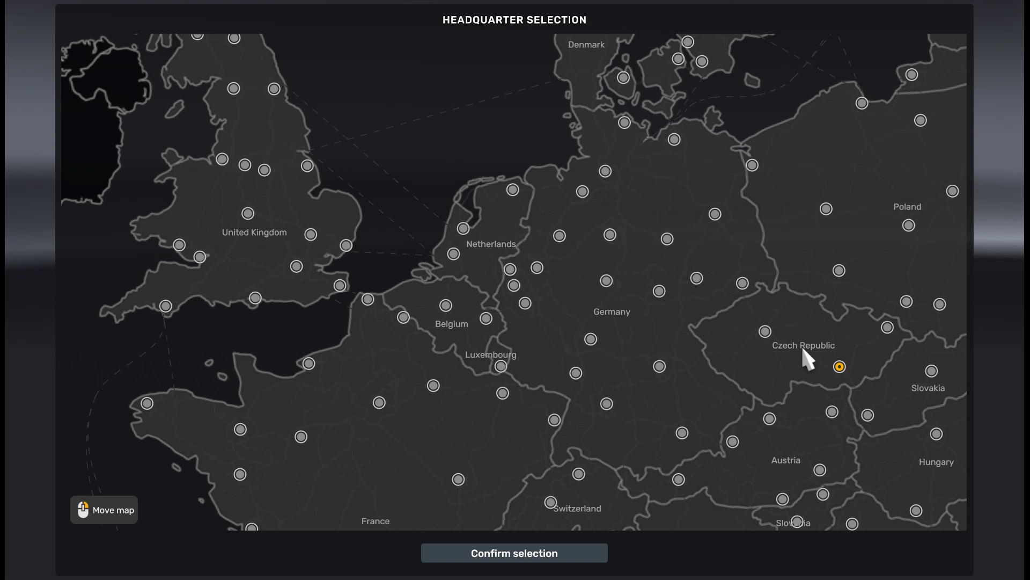
Confirm Prague as company headquarters and leave driving for the main game screen
left_click(765, 331)
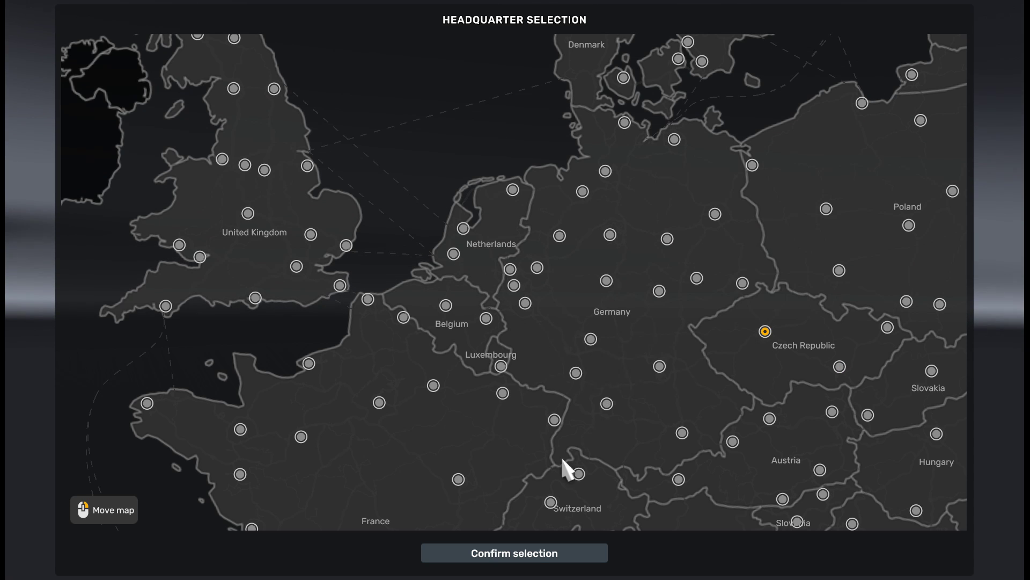
left_click(525, 550)
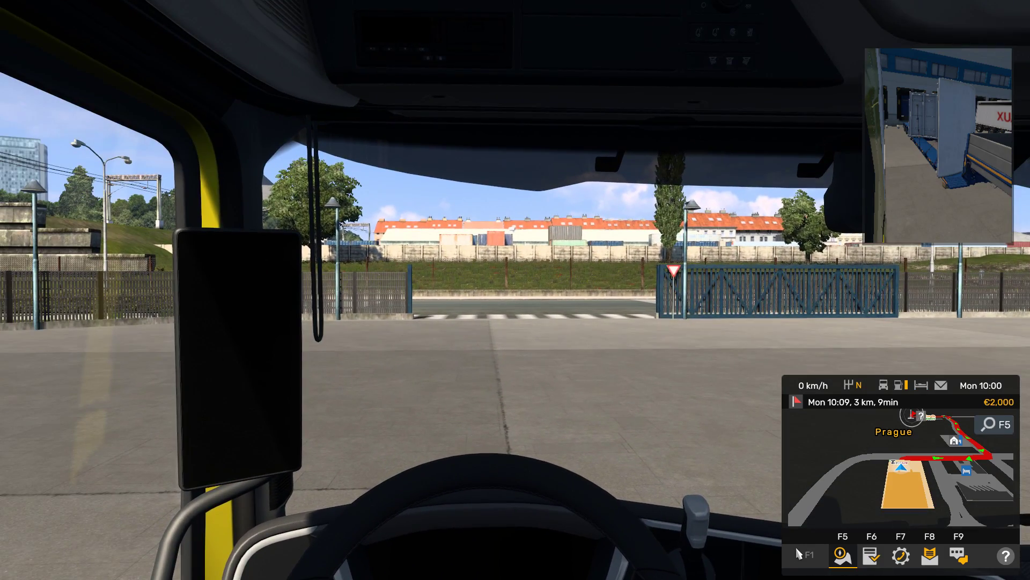
key("Escape")
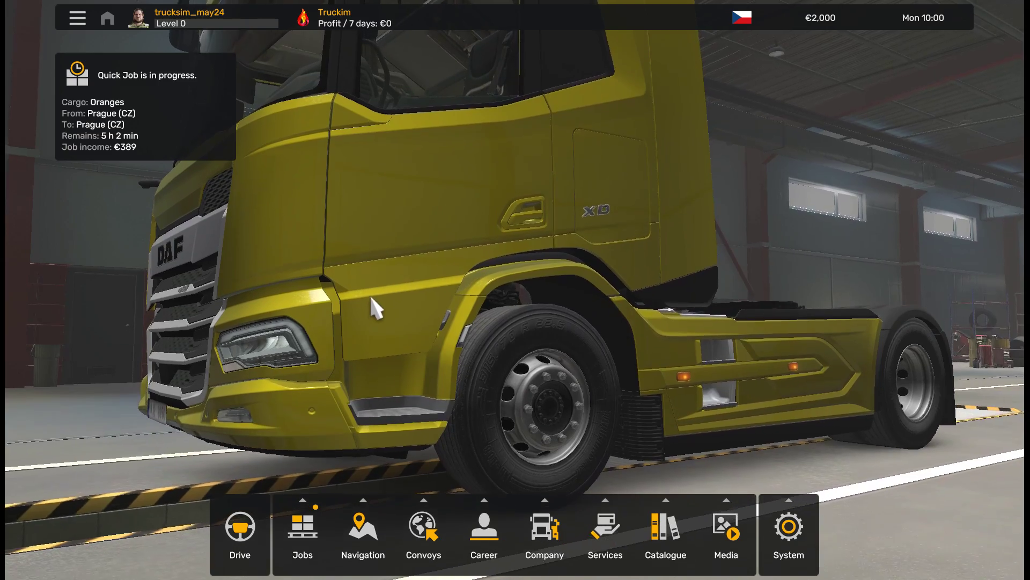
mouse_move(359, 528)
left_click(321, 465)
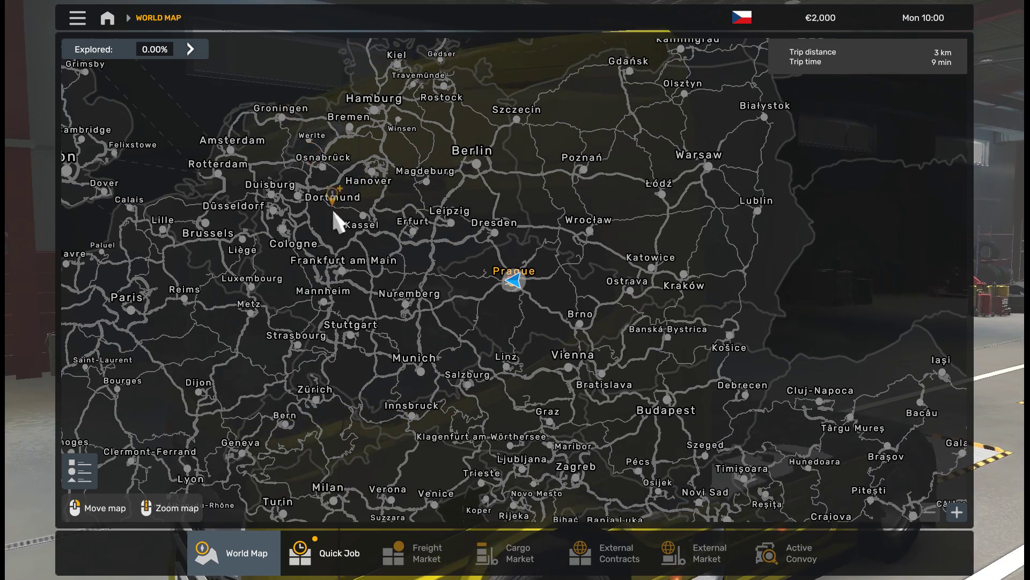
scroll(483, 271, "up", 3)
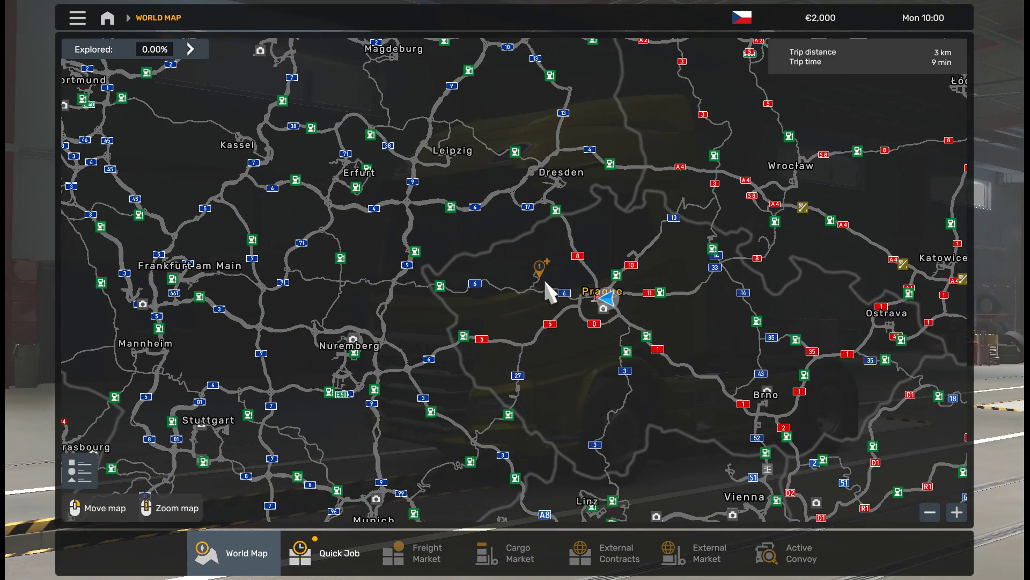
key("Escape")
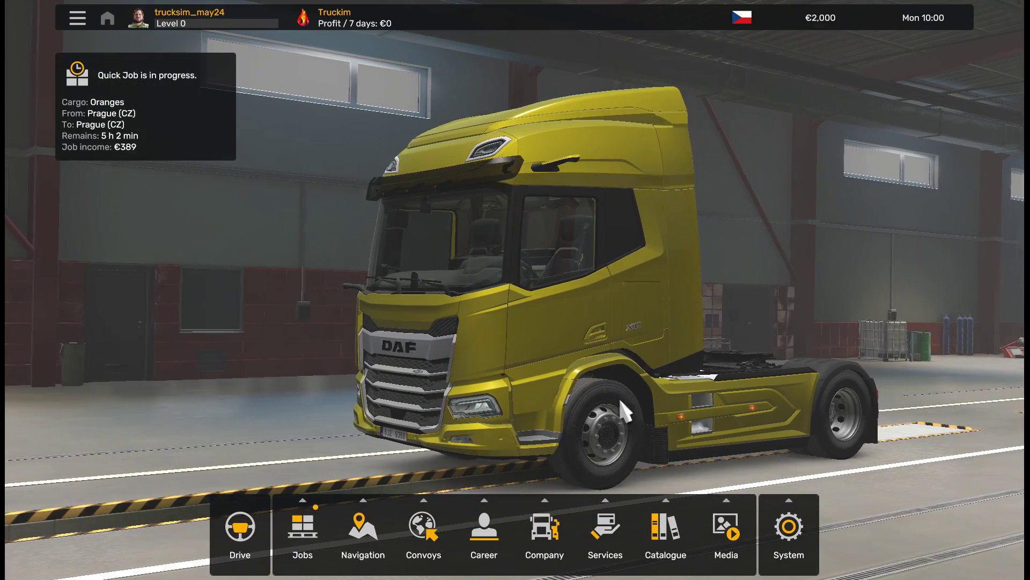
Save the game via System > Save Game under the name 1
left_click(788, 529)
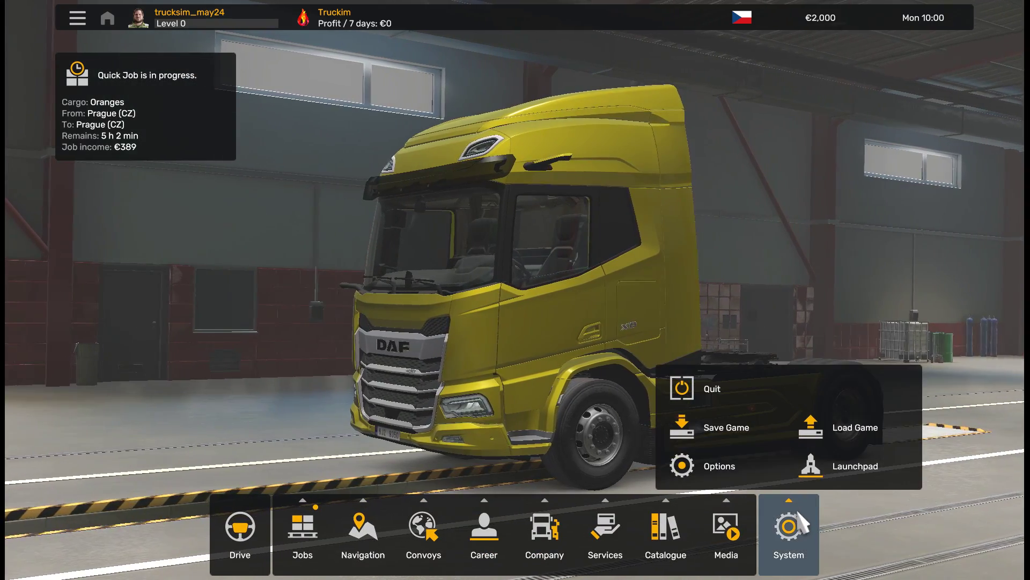
left_click(731, 424)
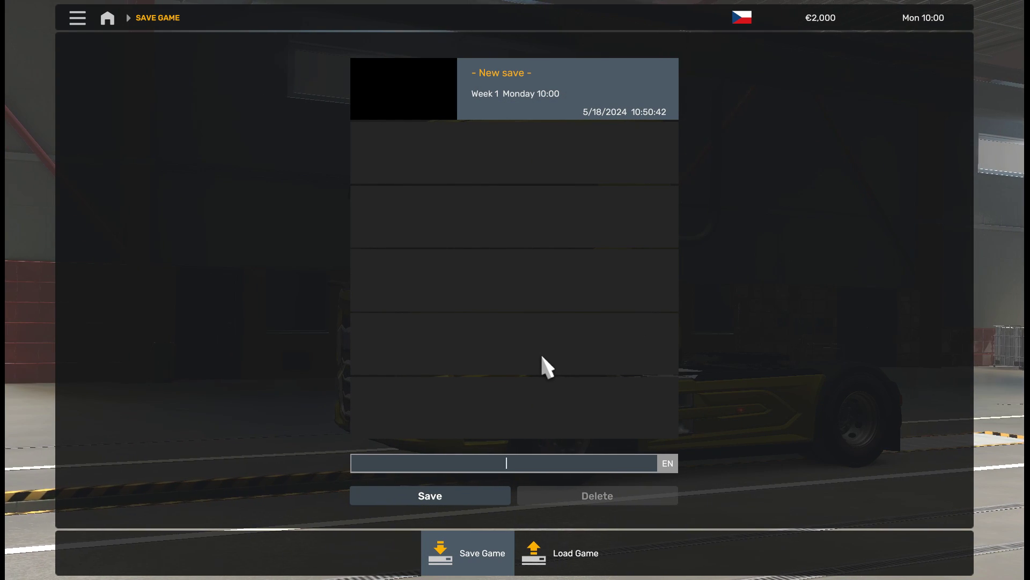
type("1")
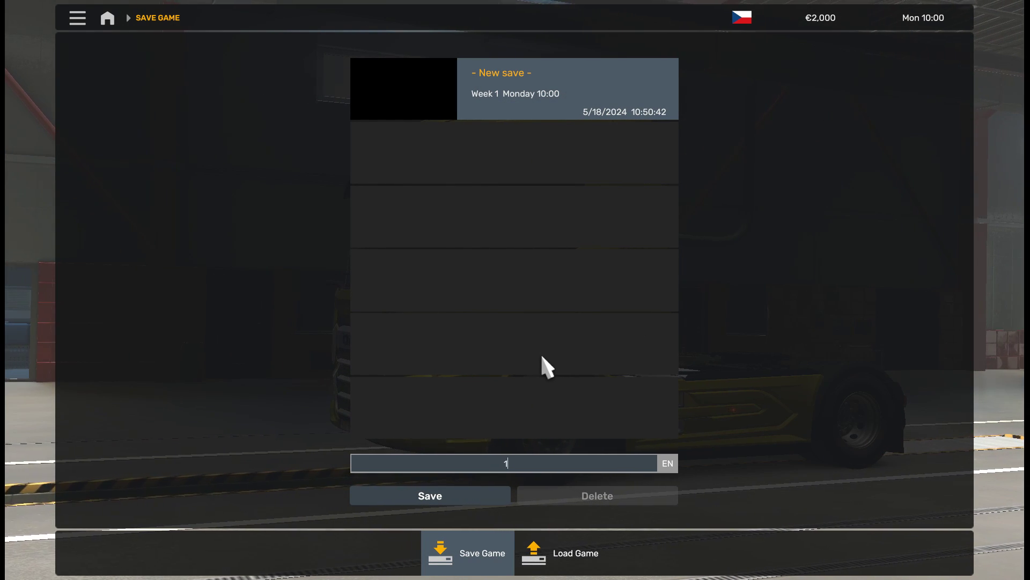
left_click(462, 496)
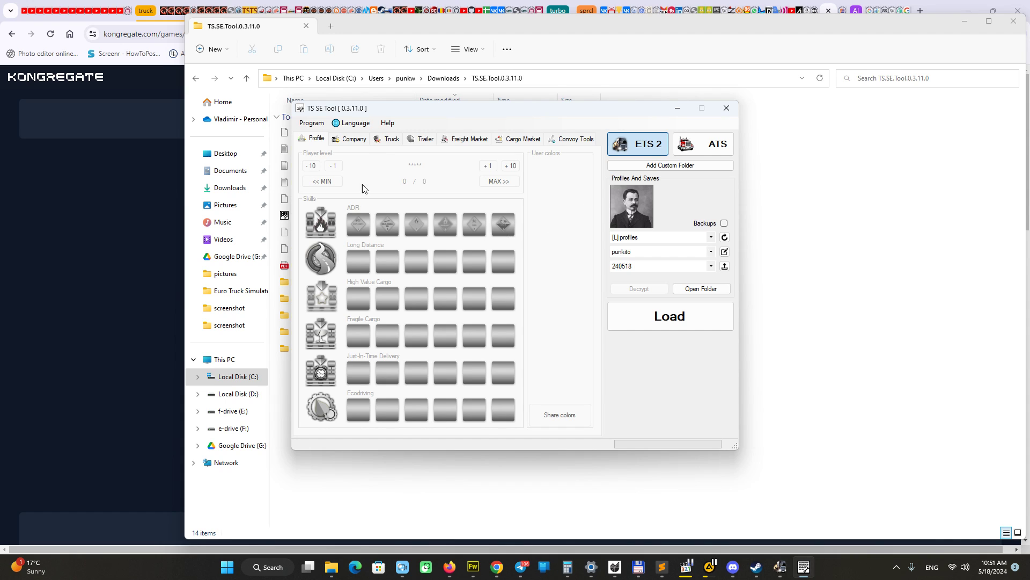
Select the trucksim_may24 profile from the local profiles in TS SE Tool
left_click_drag(434, 111, 502, 122)
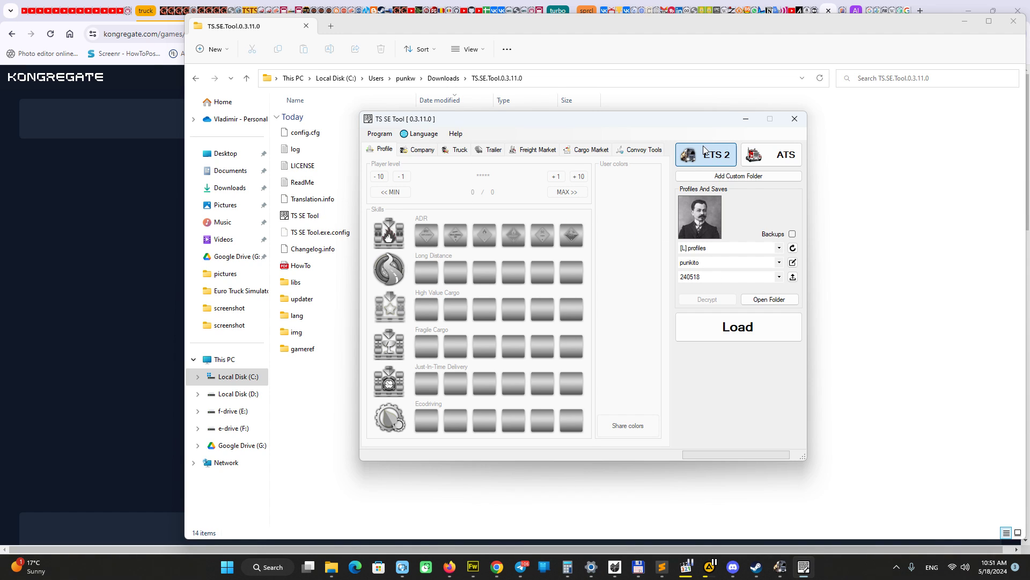
left_click(766, 250)
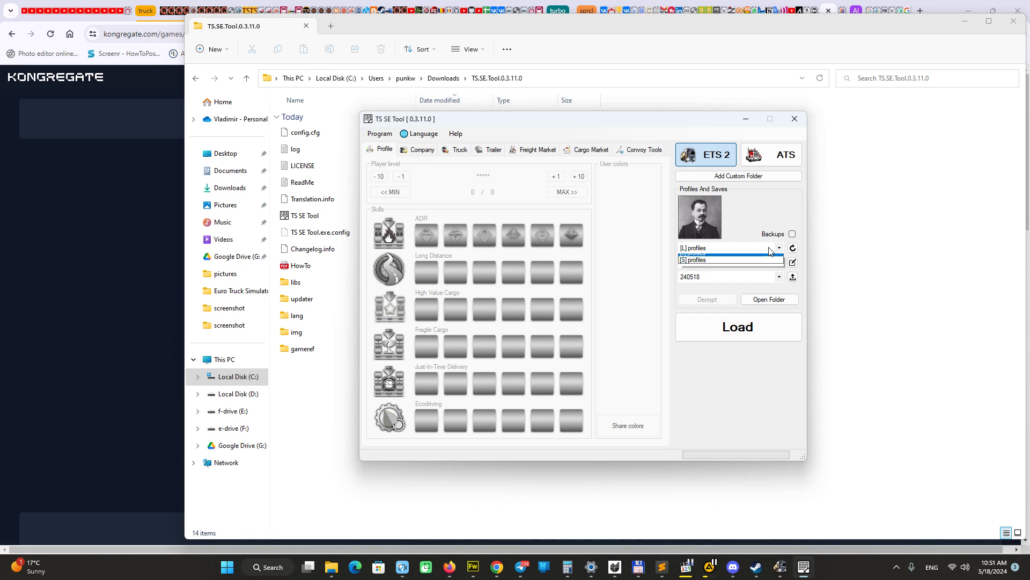
left_click(770, 251)
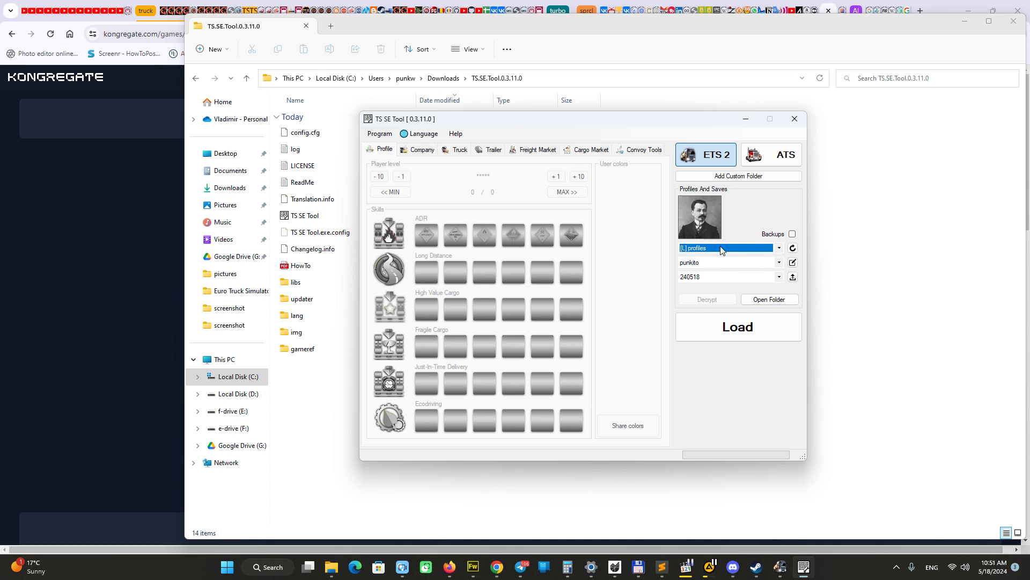
left_click(780, 263)
scroll(697, 292, "up", 1)
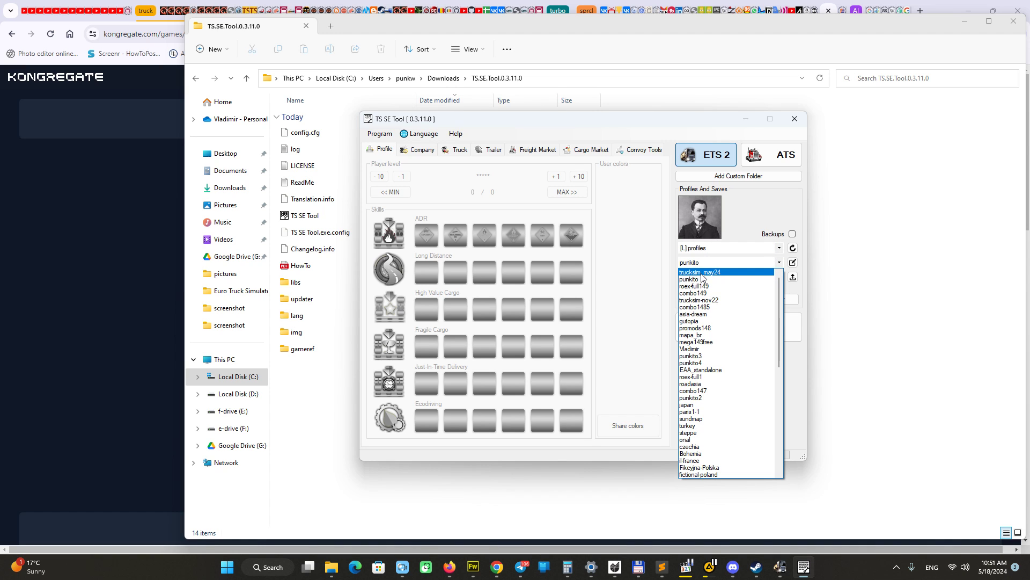
left_click(715, 273)
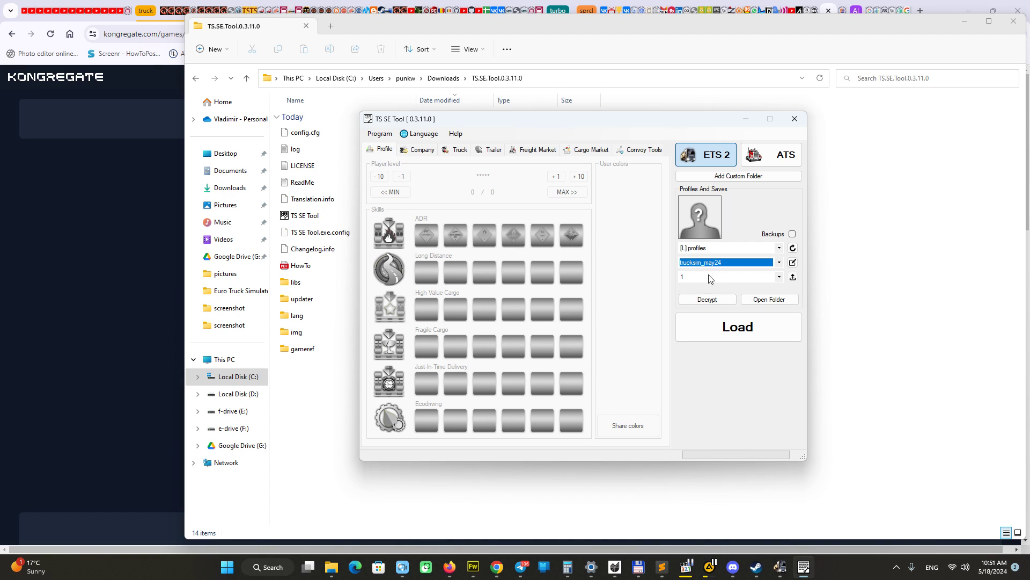
Choose save 1 and decrypt it
left_click(699, 279)
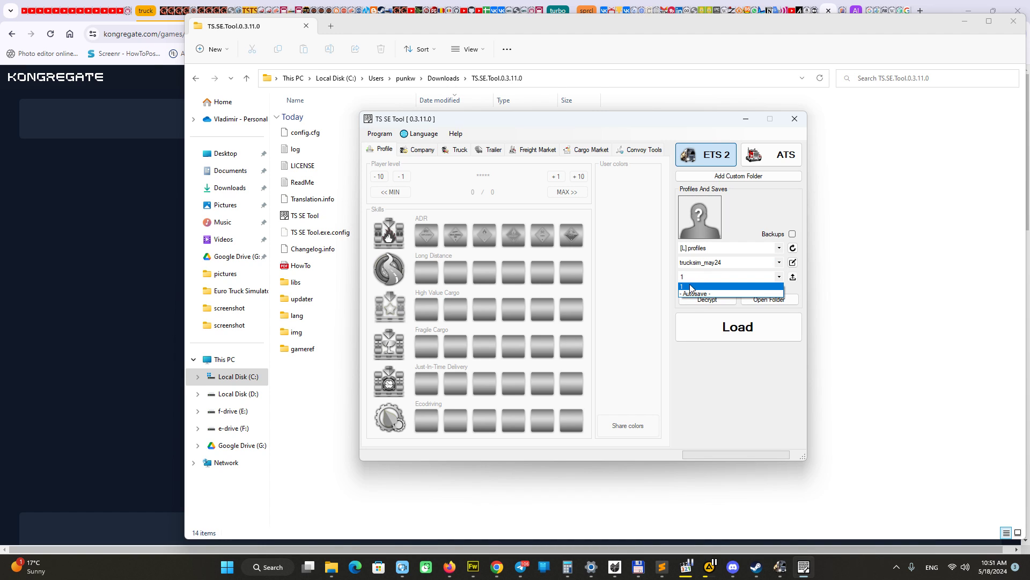
left_click(692, 280)
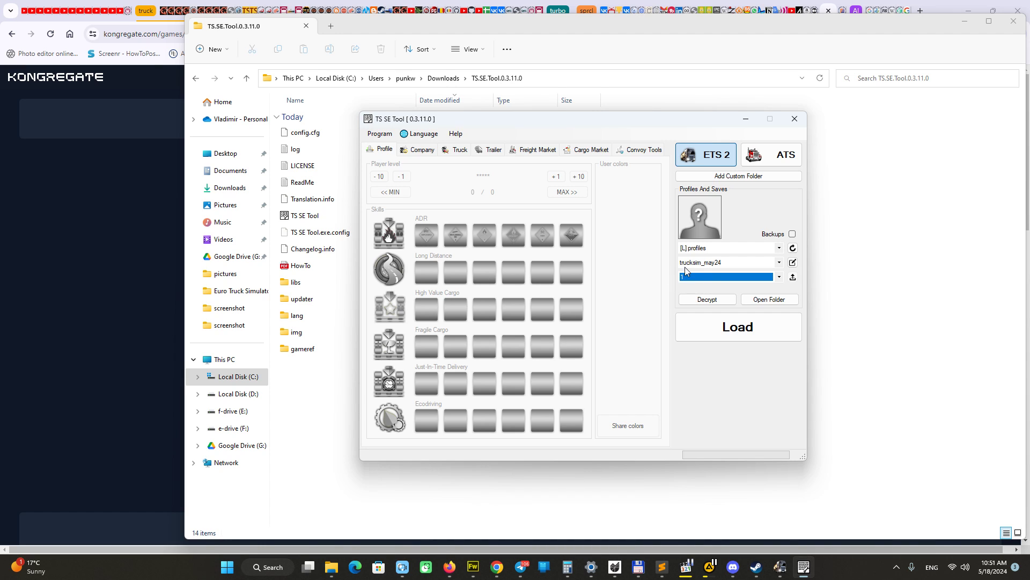
left_click(708, 301)
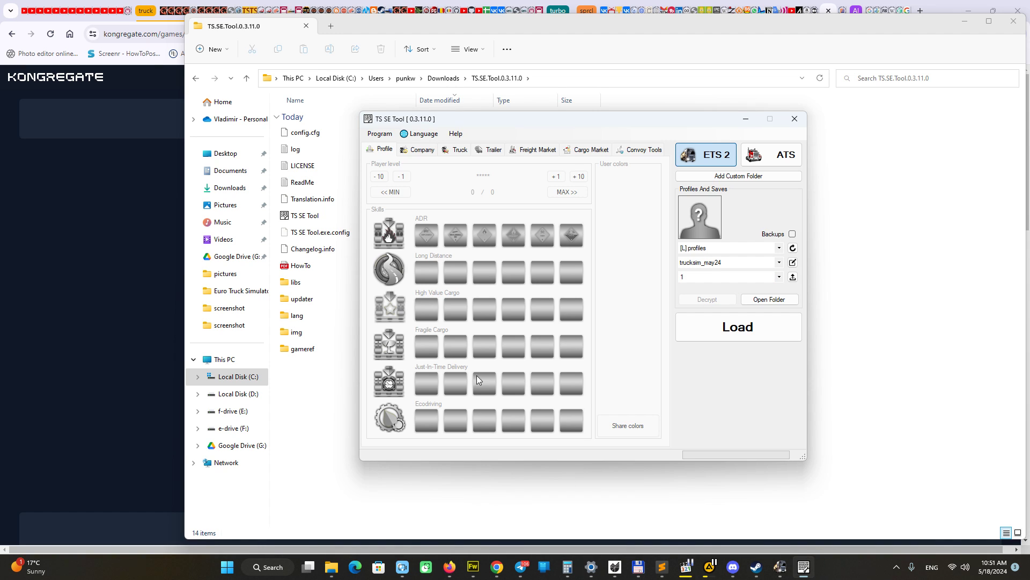
In File Explorer, go to the profiles folder and sort it by Date modified, newest first
mouse_move(331, 566)
left_click(258, 524)
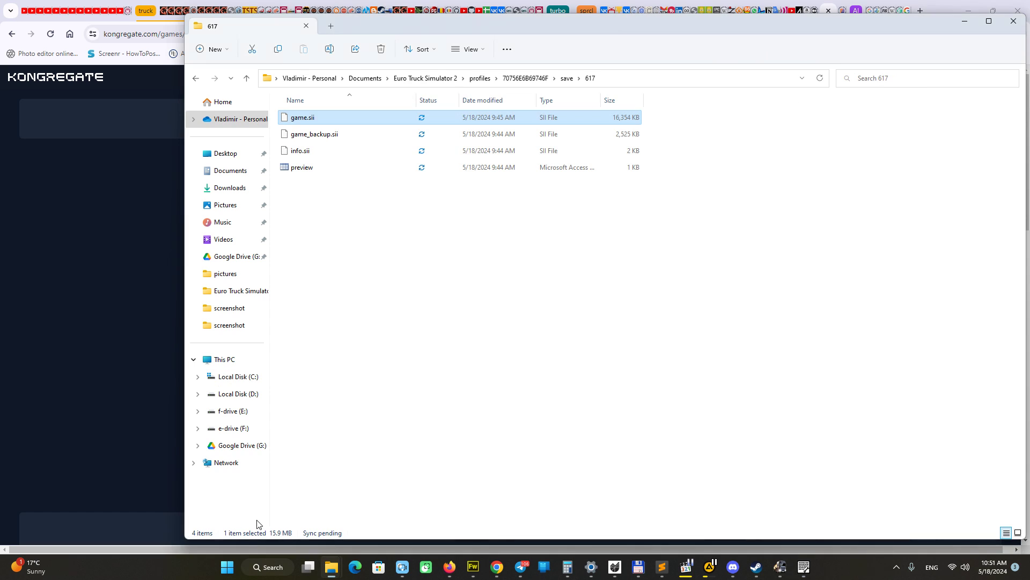
left_click(479, 78)
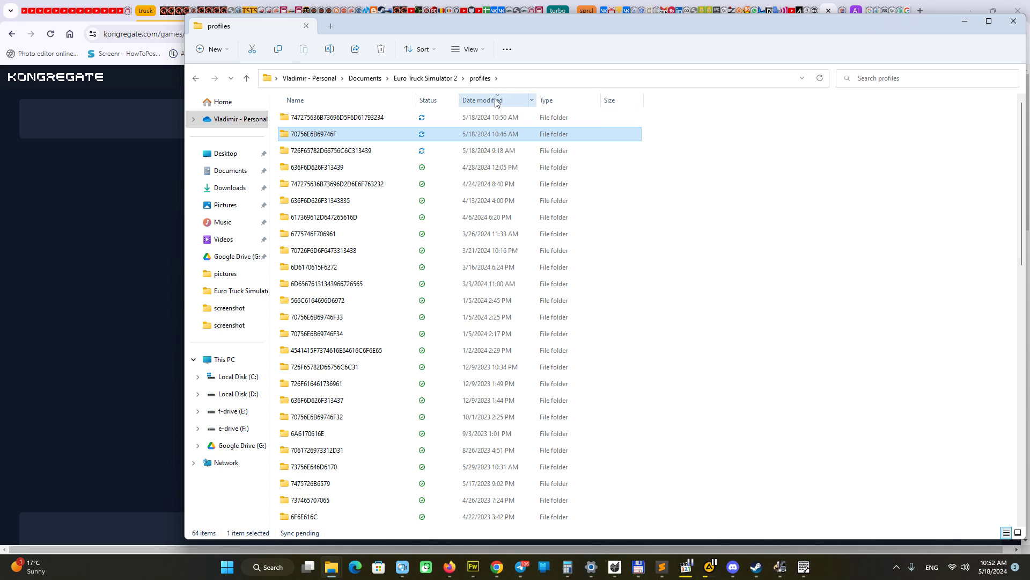
scroll(322, 408, "down", 12)
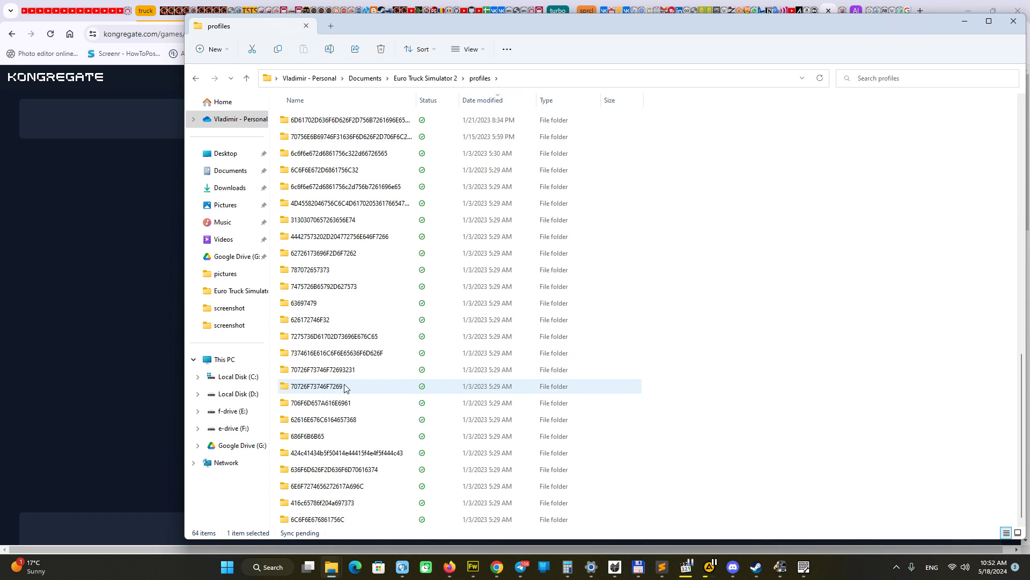
scroll(345, 387, "up", 13)
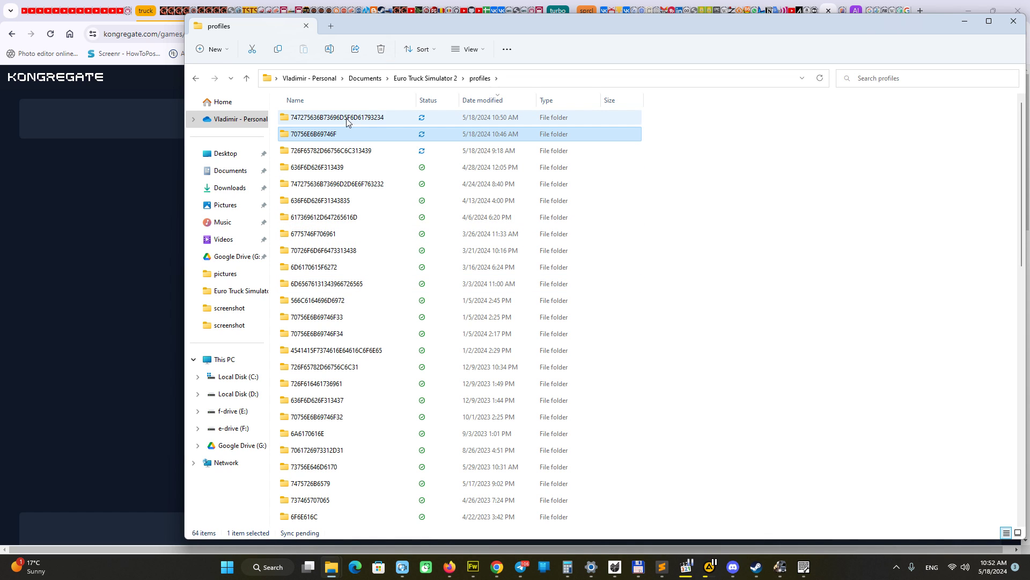
left_click(490, 101)
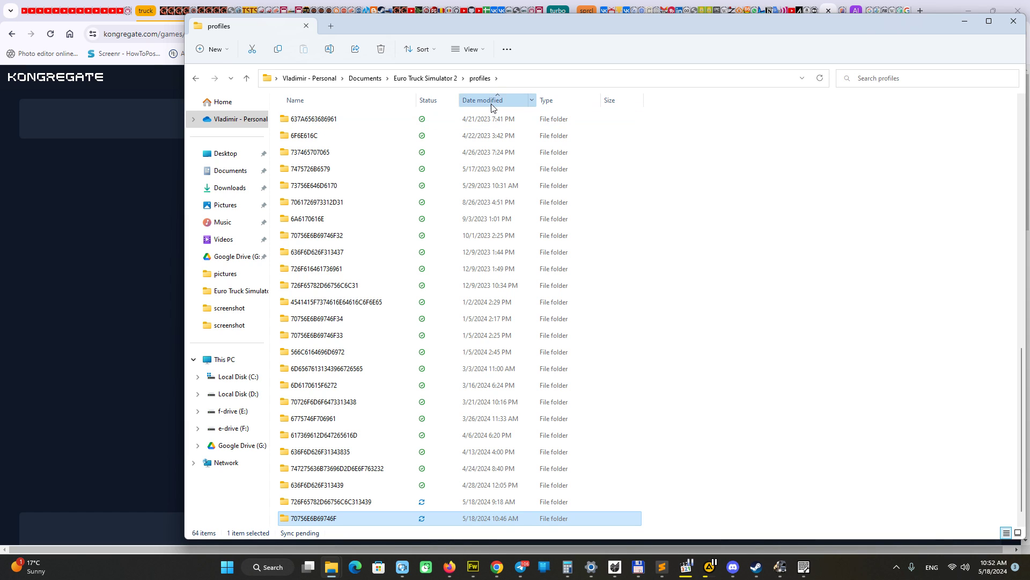
left_click(492, 103)
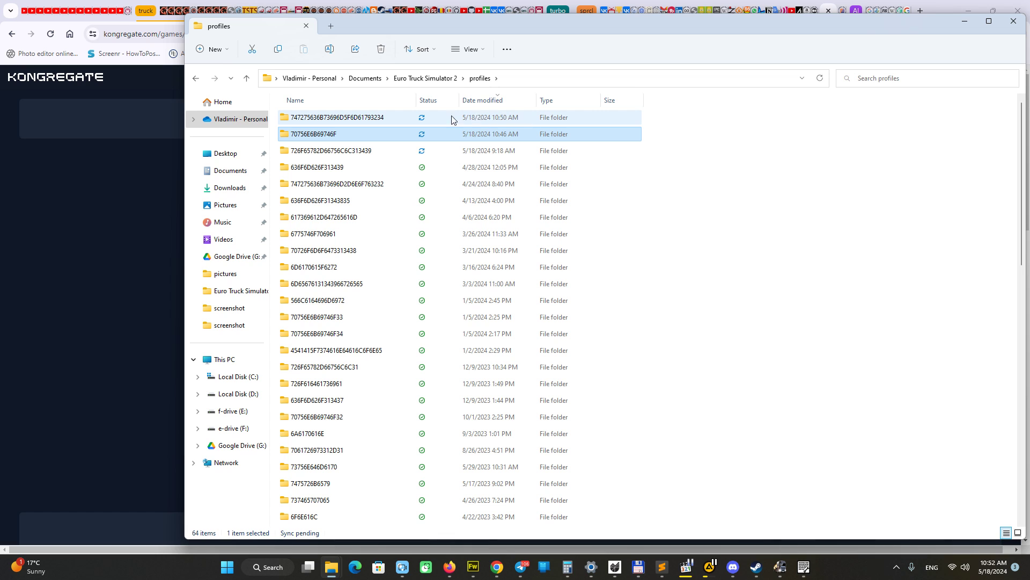
Open 747275636B73696D5F6D61793234 > save > 1
double_click(360, 118)
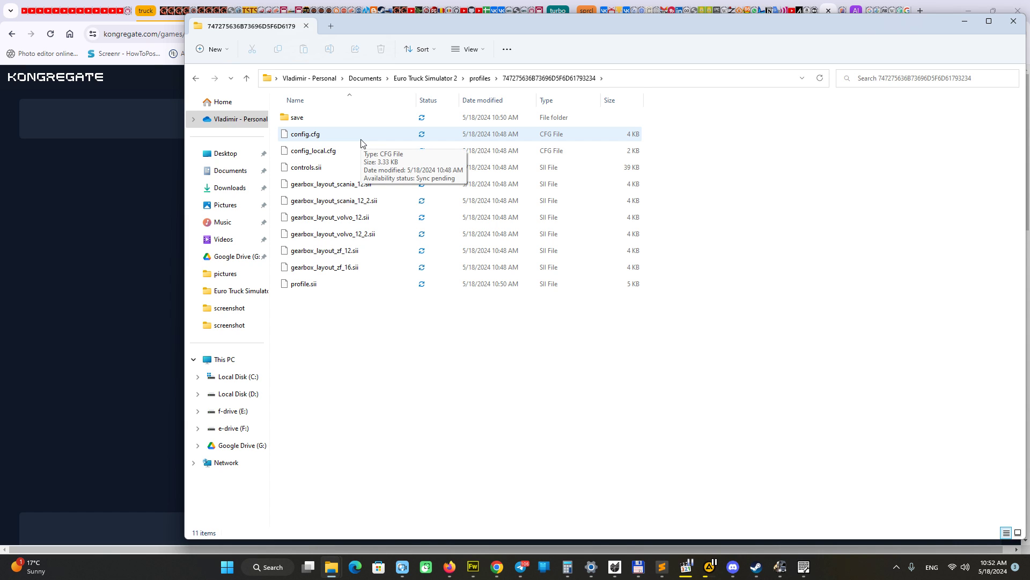
double_click(318, 122)
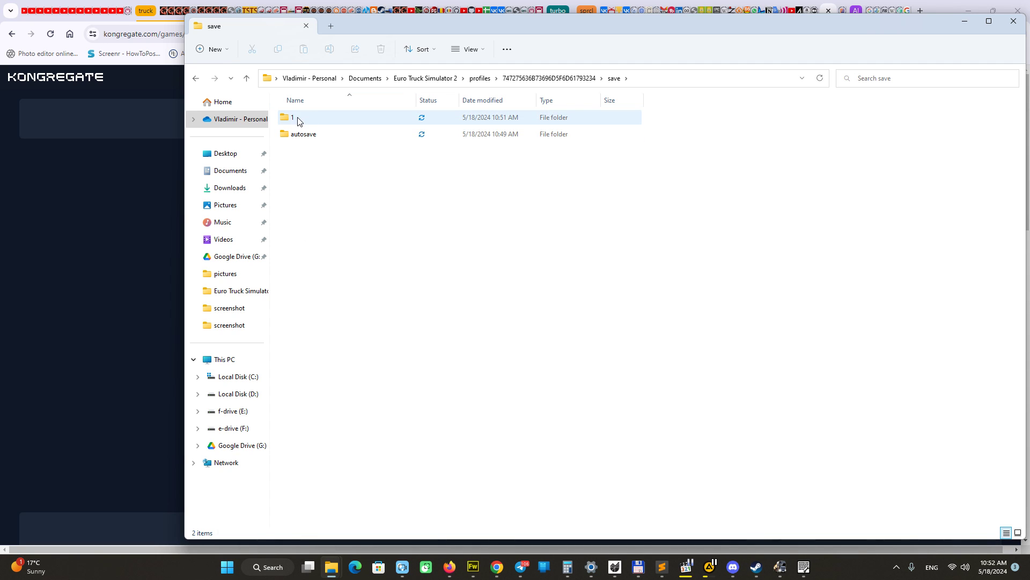
double_click(297, 118)
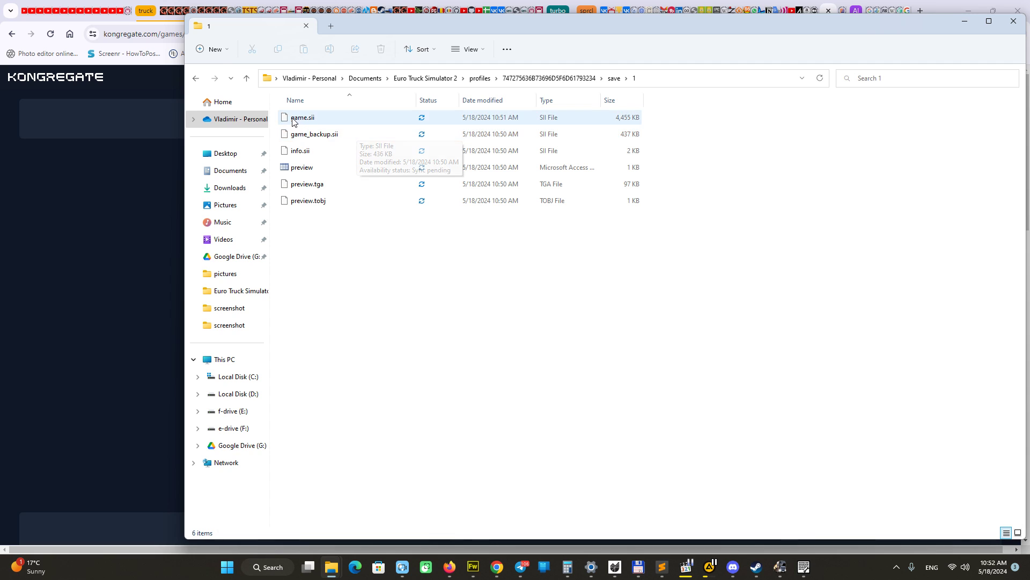
Open save 1's game.sii in Sublime Text through Open with, just once
right_click(308, 120)
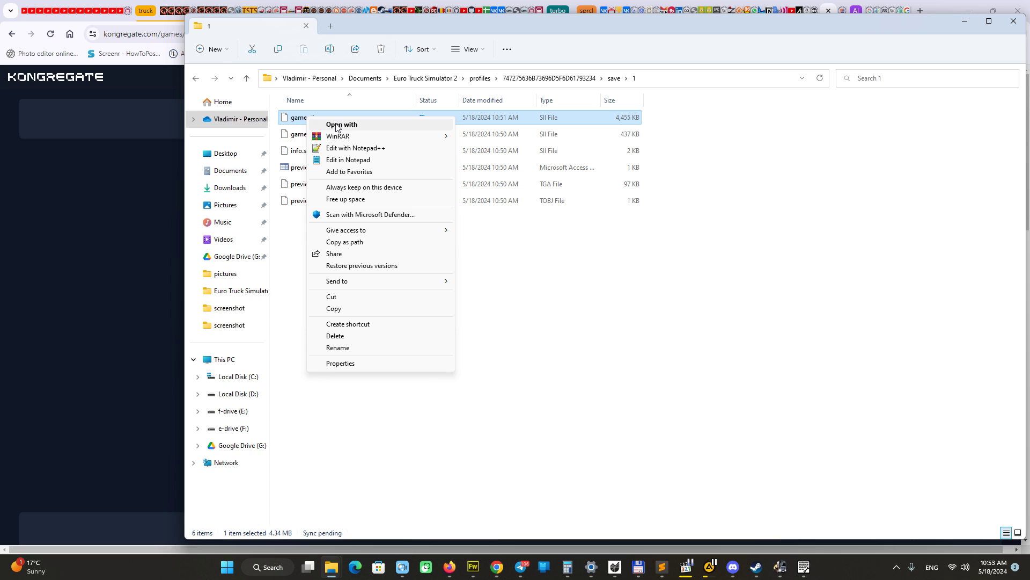
left_click(337, 126)
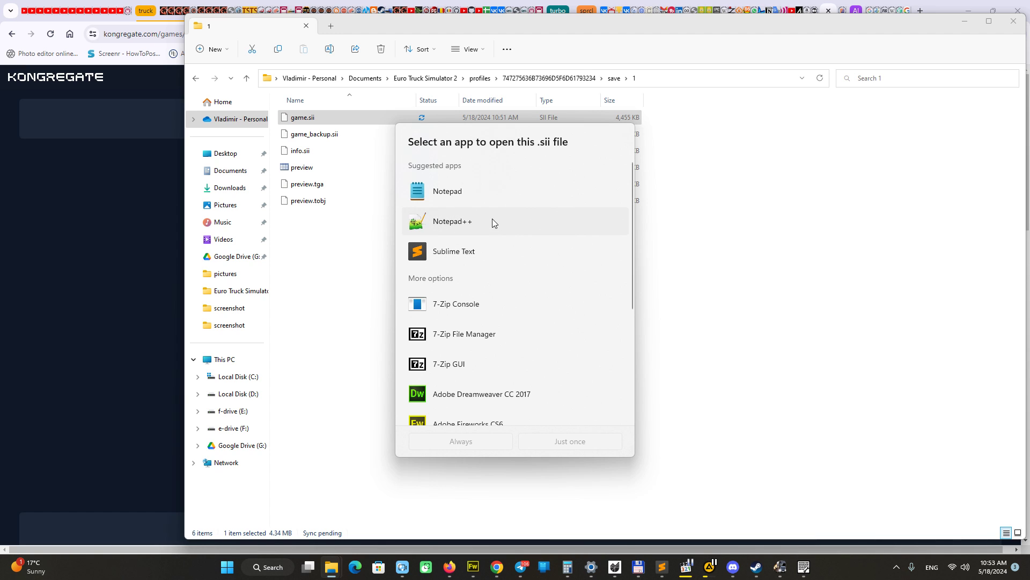
left_click(470, 251)
left_click(570, 443)
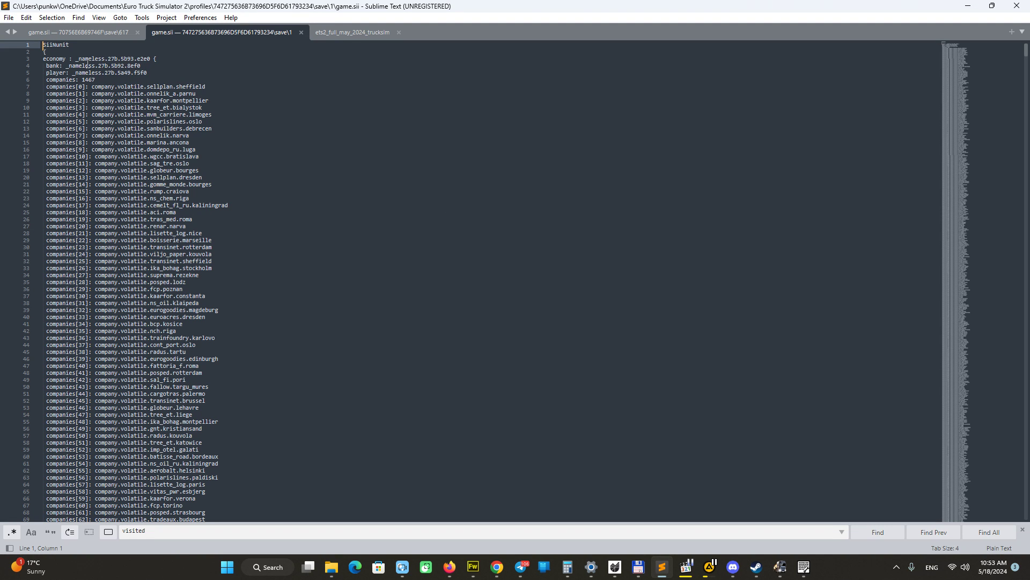
Scroll through game.sii and place the cursor in the Find field holding 'visited'
scroll(99, 75, "down", 20)
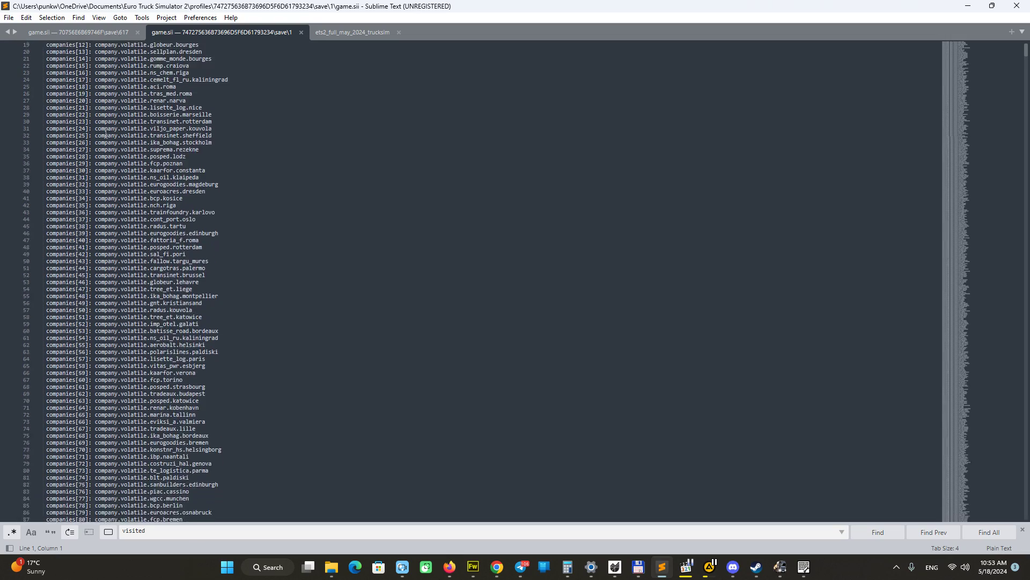
scroll(113, 197, "down", 20)
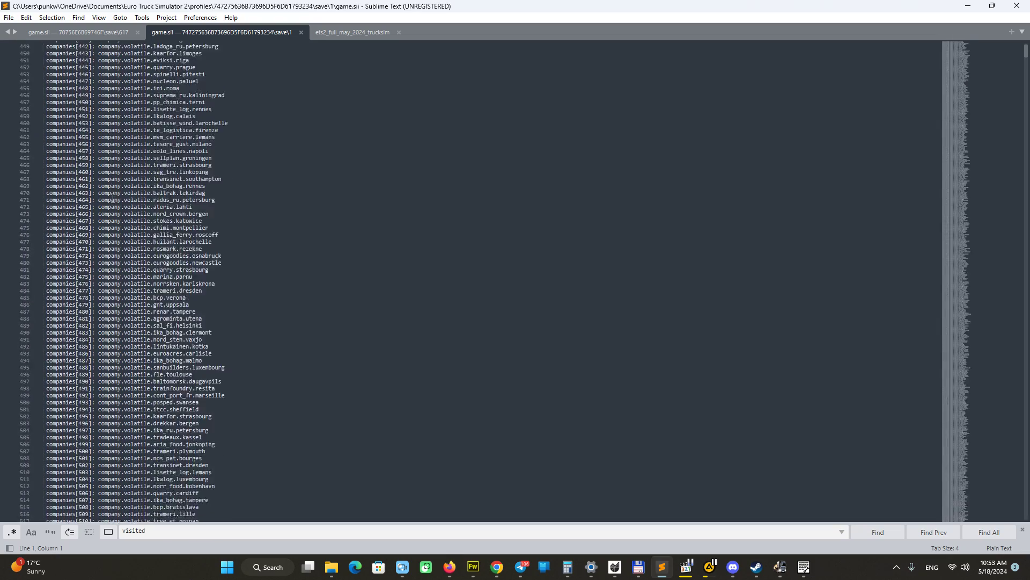
scroll(113, 199, "down", 20)
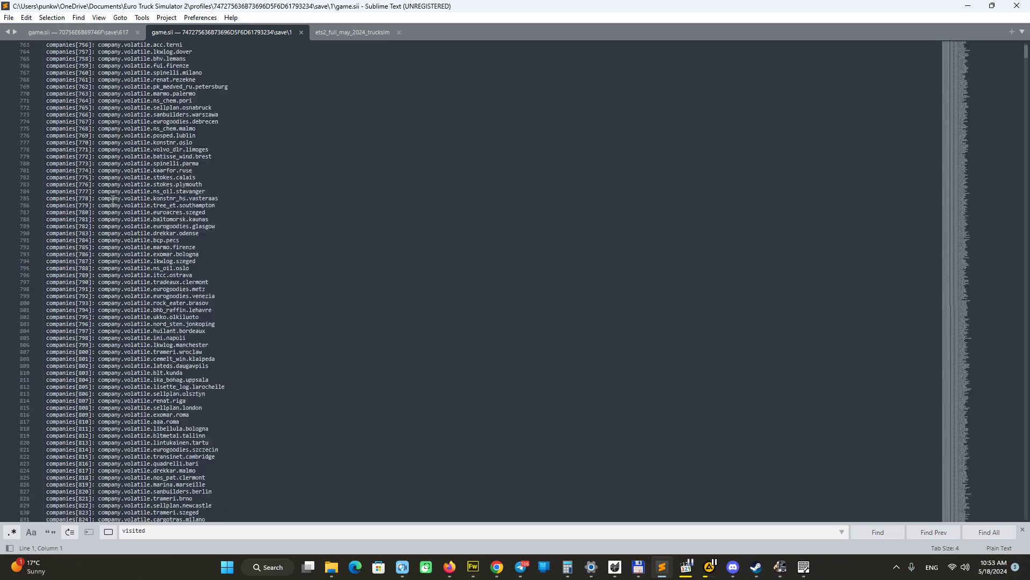
scroll(113, 200, "down", 20)
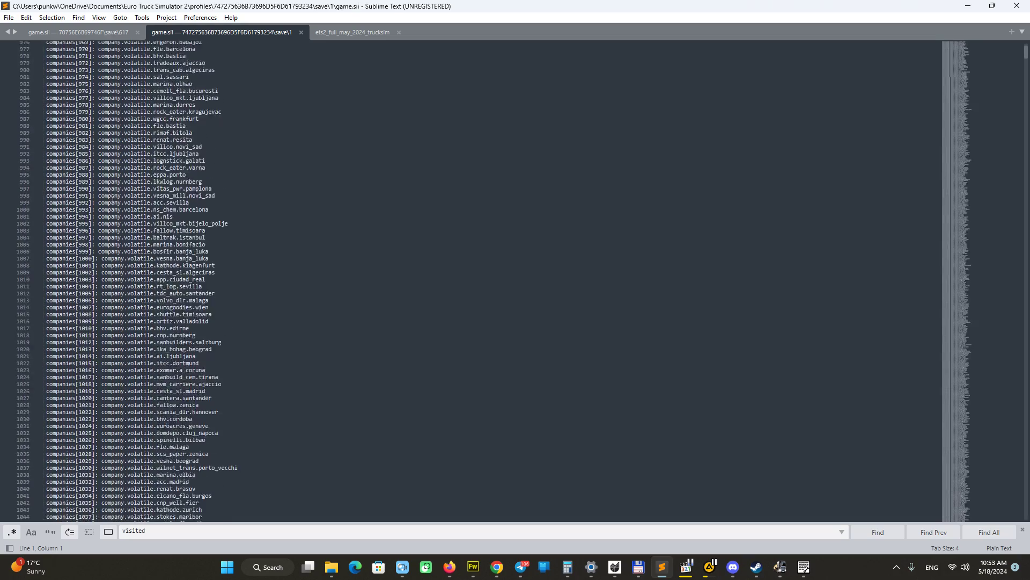
scroll(113, 205, "down", 20)
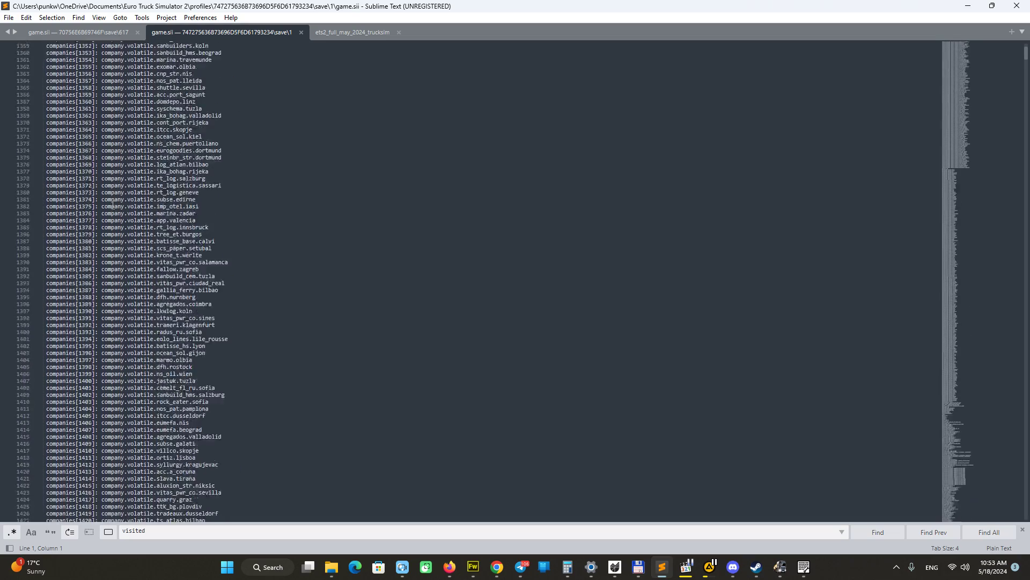
scroll(112, 204, "down", 20)
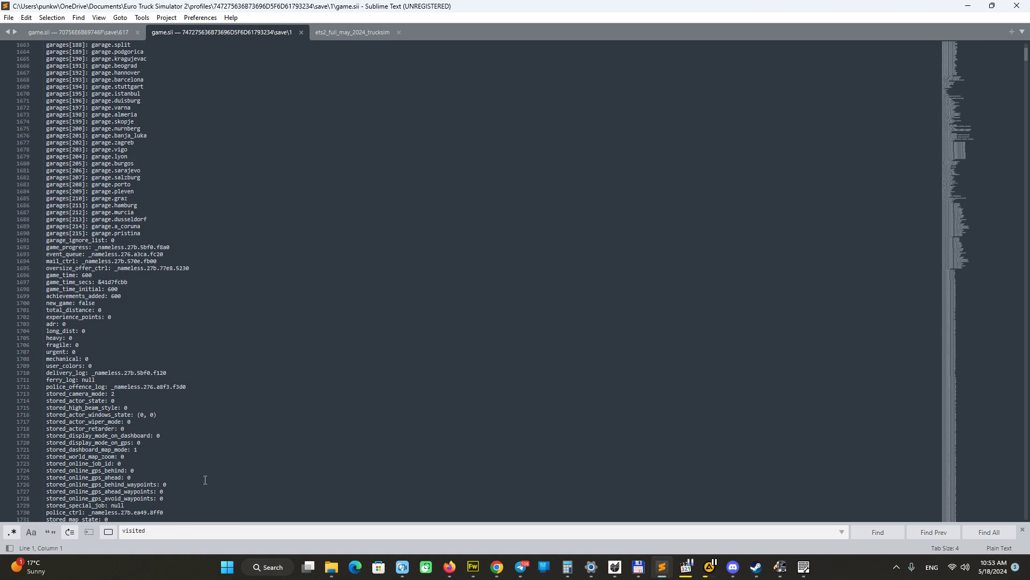
left_click(170, 530)
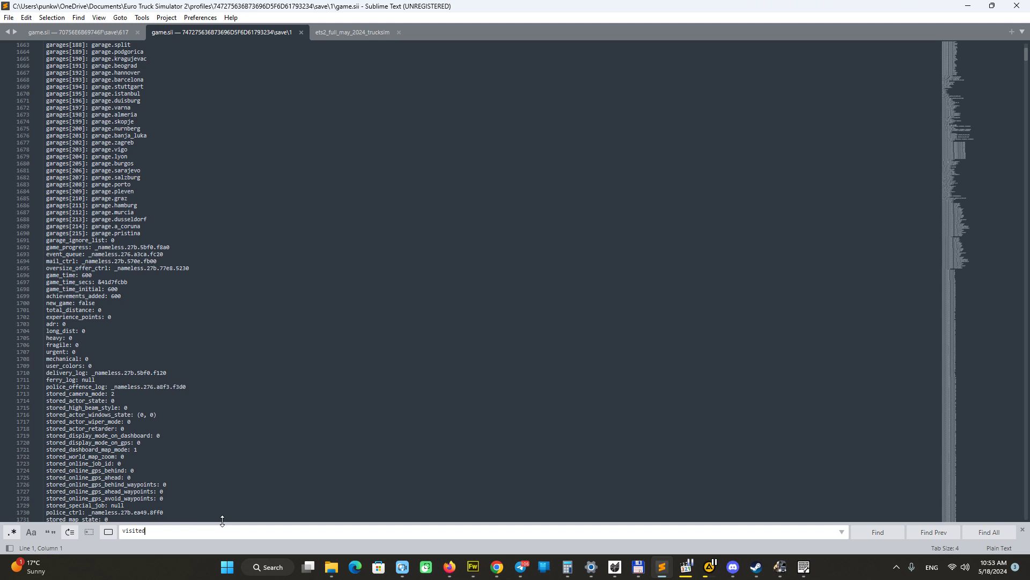
Change the search to 'visite' to reach line 1777, then select visited_cities through discovered_items[0] (lines 1777–1803)
key("BackSpace")
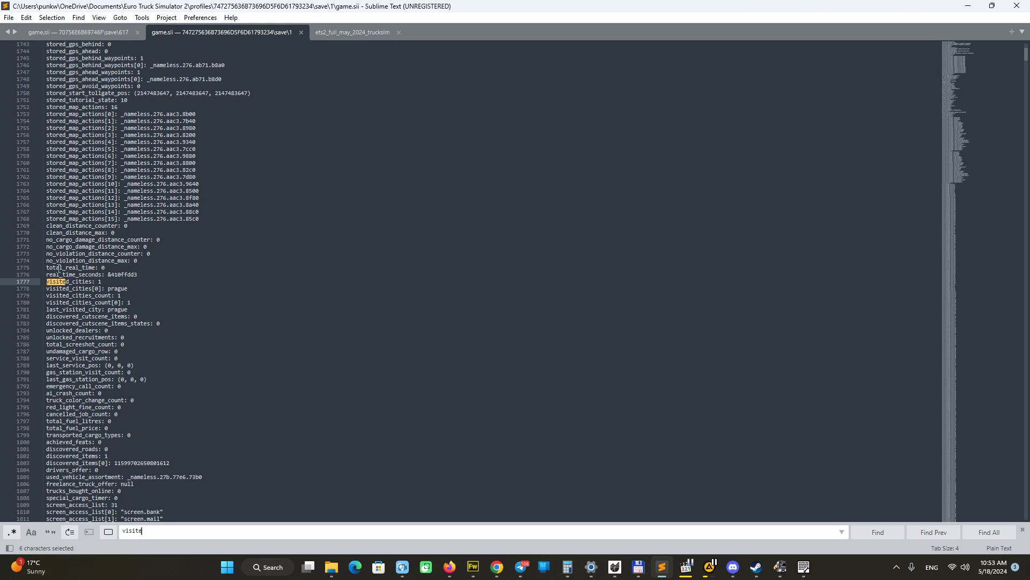
scroll(95, 403, "down", 2)
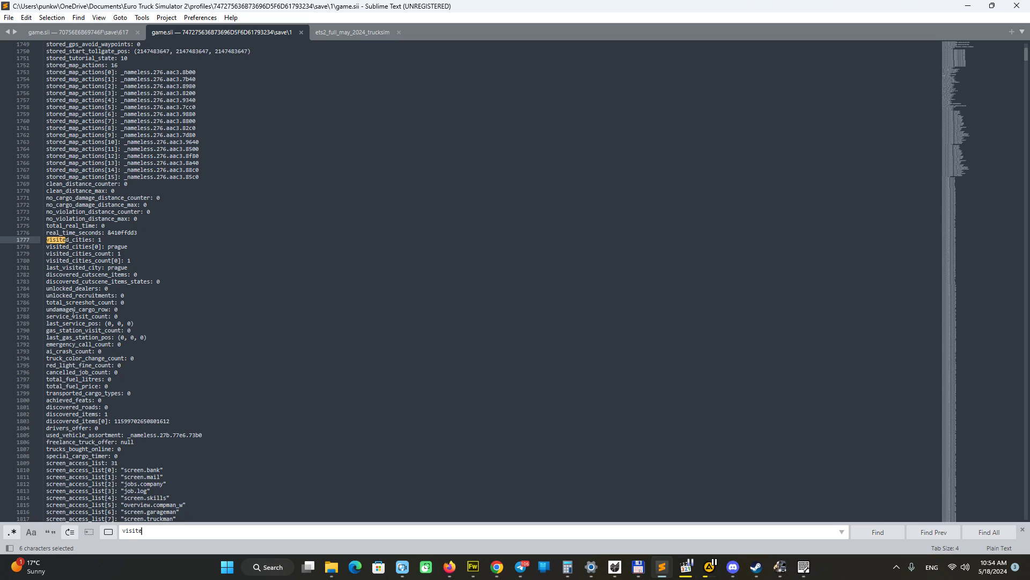
mouse_move(47, 239)
left_mouse_down()
mouse_move(102, 253)
mouse_move(129, 416)
mouse_move(177, 423)
left_mouse_up()
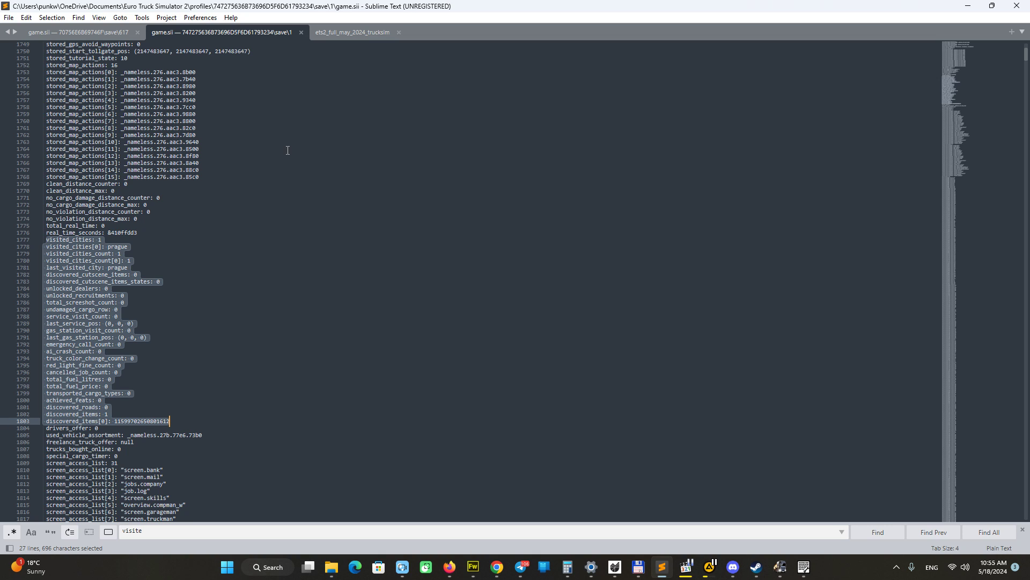
left_click(343, 34)
Check the ets2_full_may_2024_trucksim data and copy all 8,448,638 characters
scroll(217, 177, "up", 18)
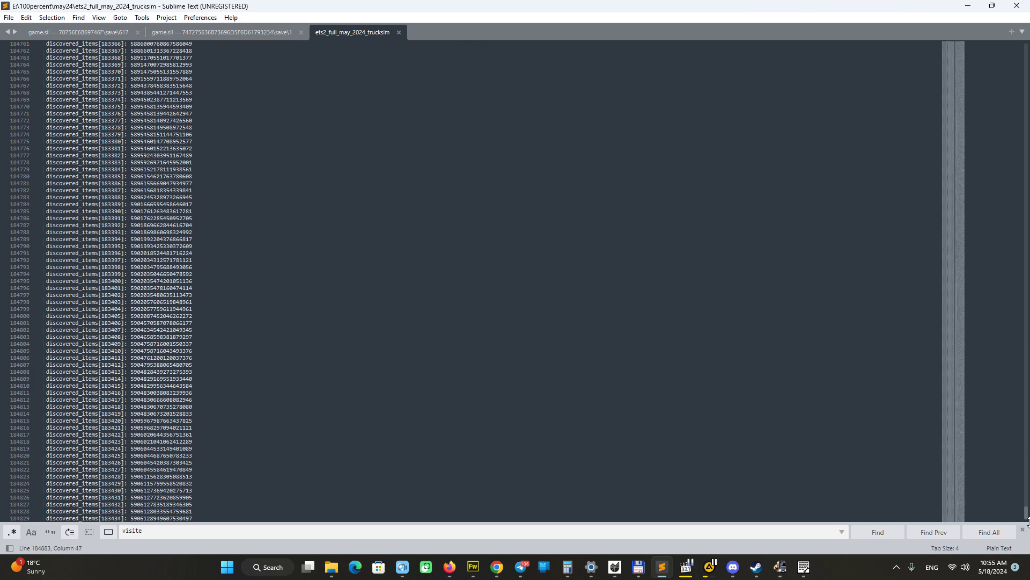
mouse_move(1026, 512)
left_mouse_down()
mouse_move(1014, 387)
mouse_move(1019, 46)
left_mouse_up()
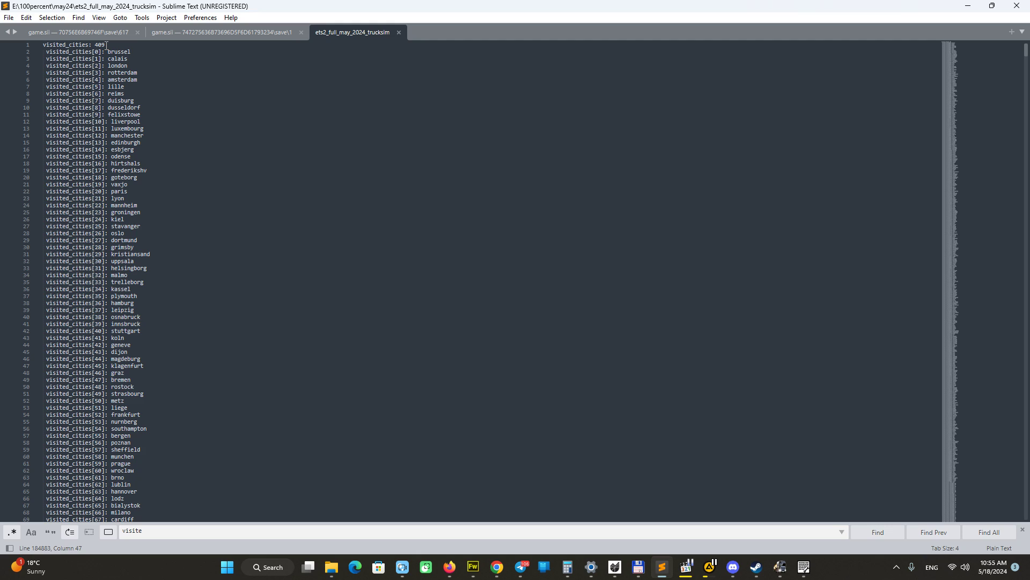
scroll(111, 177, "down", 20)
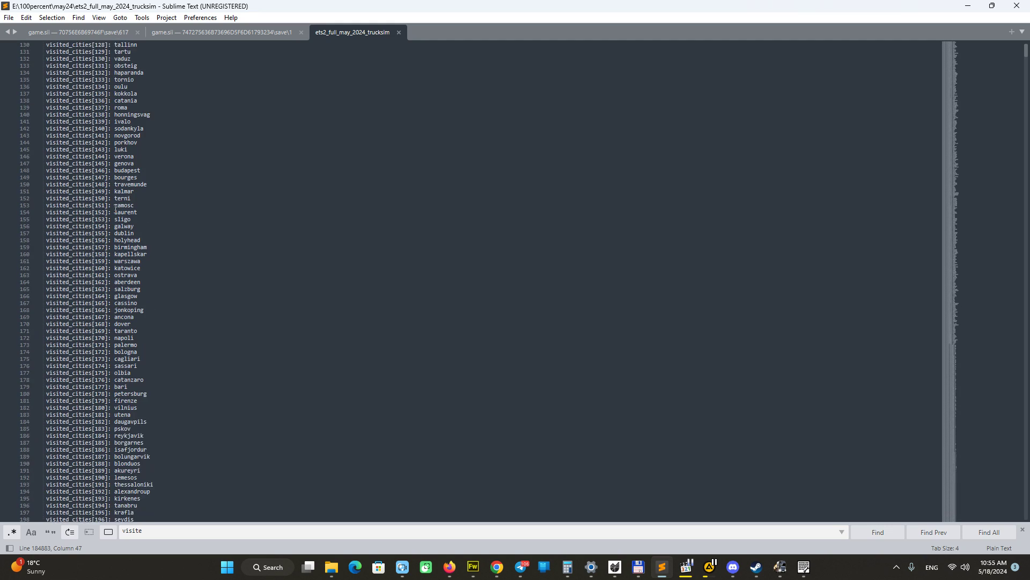
scroll(257, 281, "down", 20)
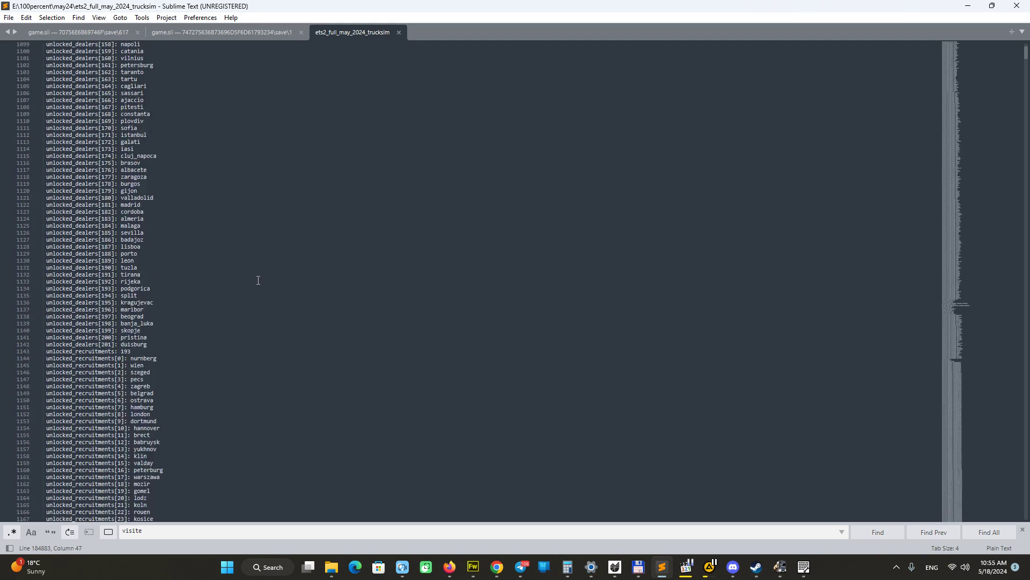
scroll(257, 281, "down", 20)
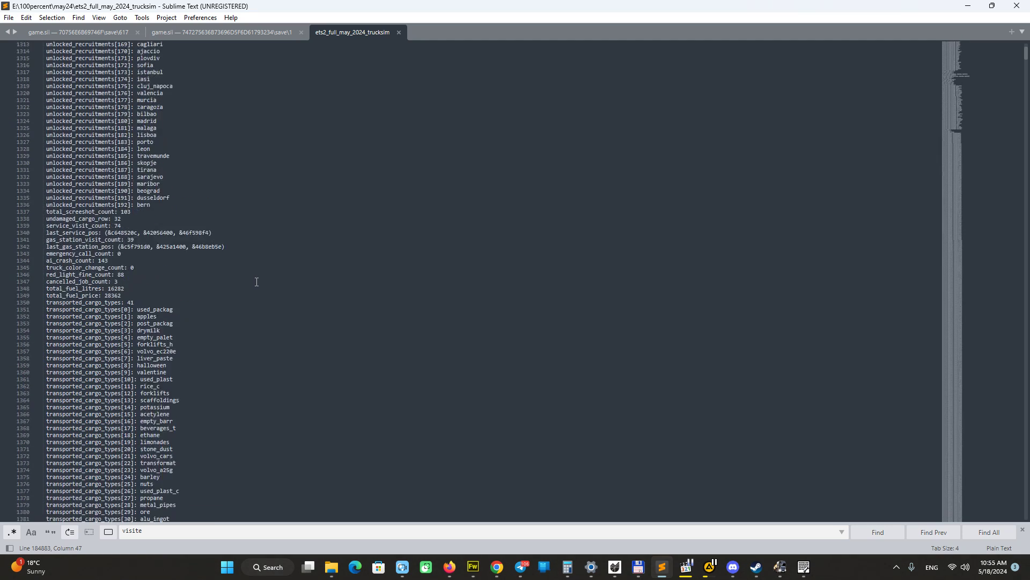
scroll(121, 443, "down", 7)
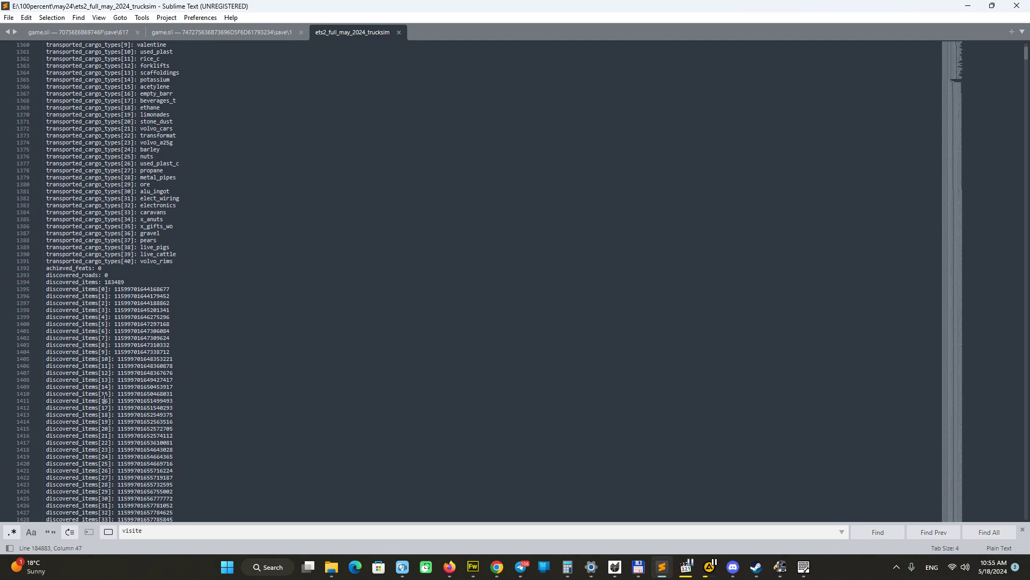
scroll(129, 388, "down", 5)
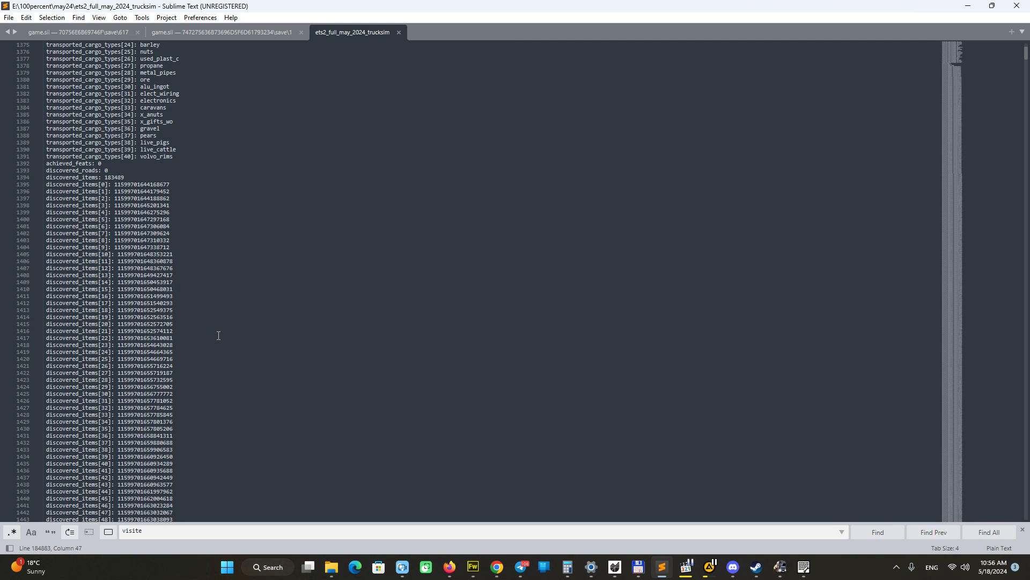
scroll(218, 335, "up", 10)
key("ctrl+a")
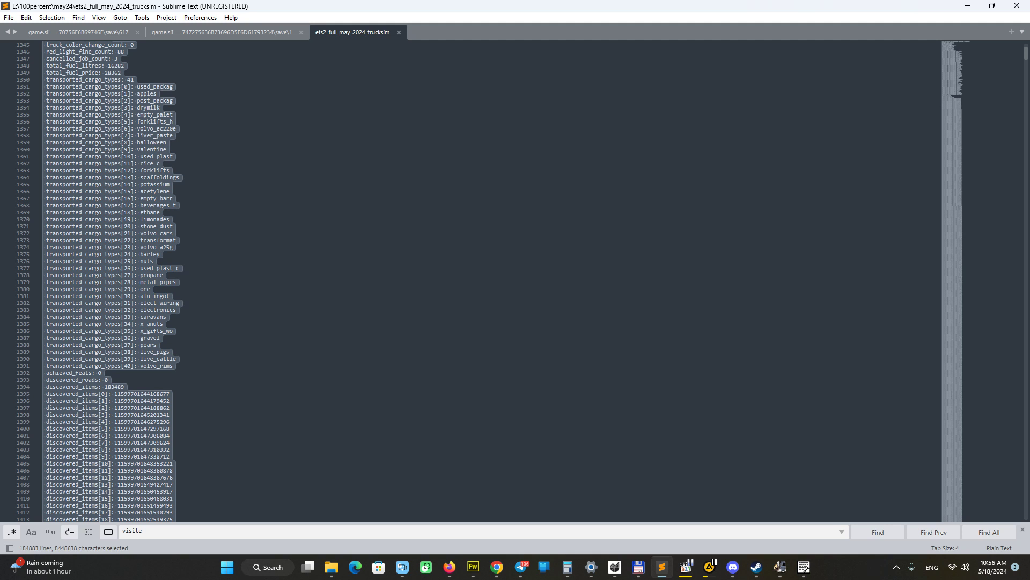
key("ctrl+c")
Paste the full-exploration data over the selected game.sii block, giving visited_cities 409 entries
left_click(228, 34)
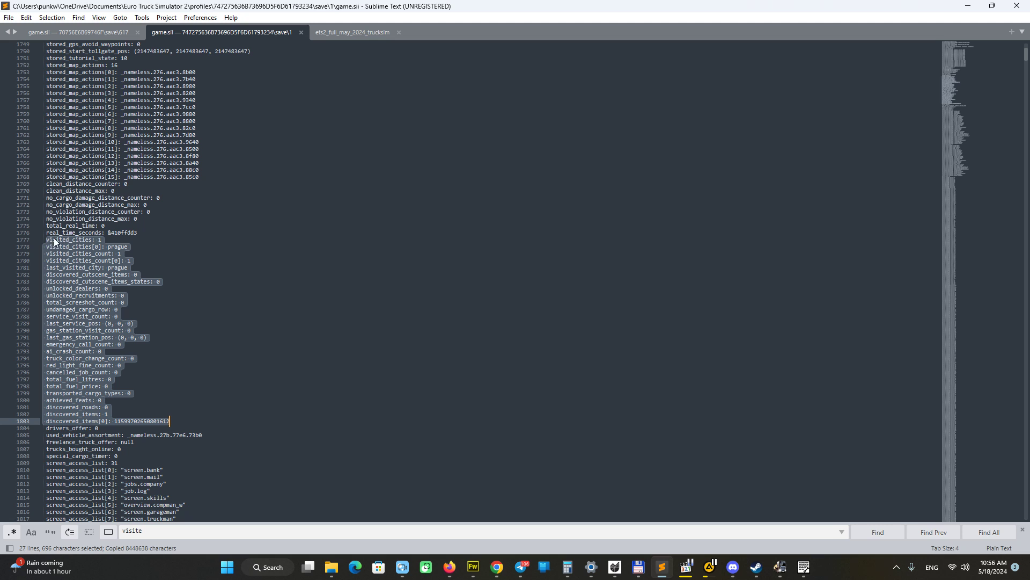
right_click(84, 365)
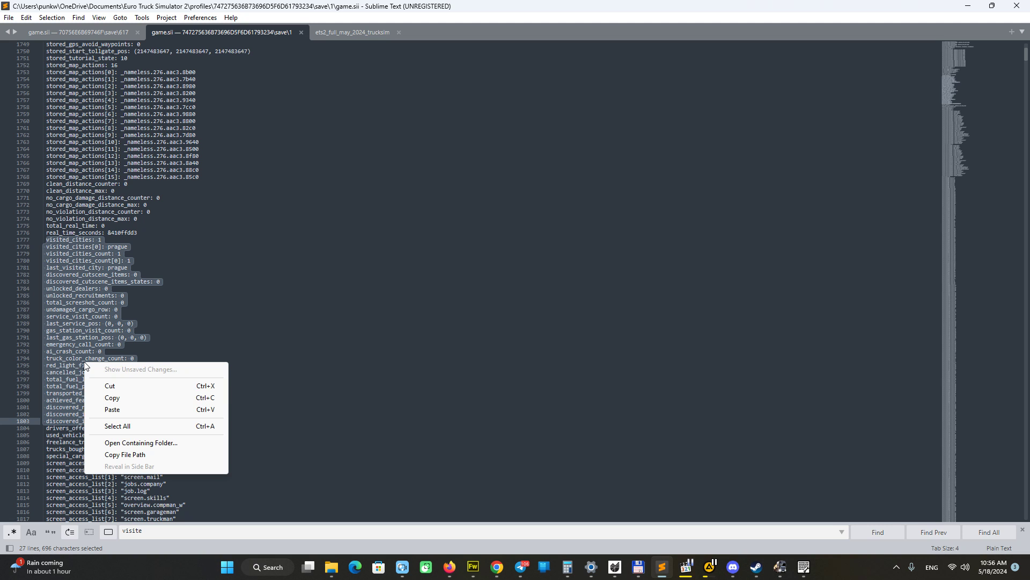
left_click(114, 409)
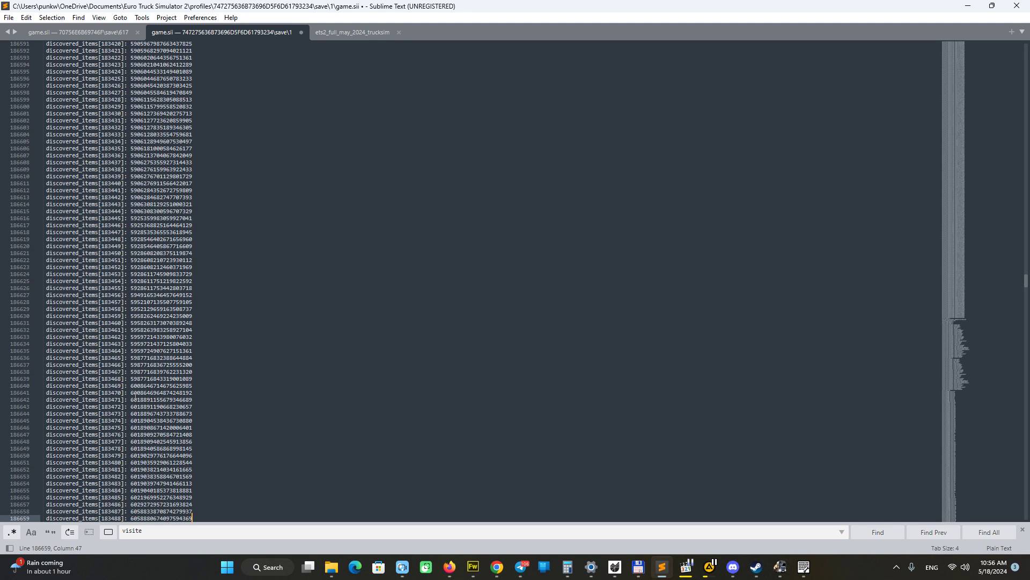
scroll(221, 392, "down", 3)
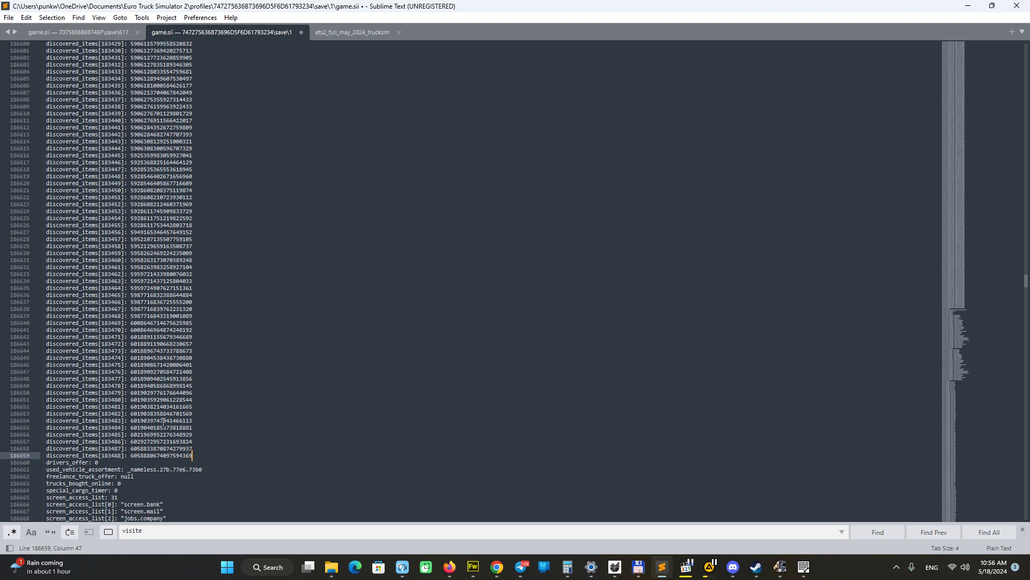
scroll(163, 421, "up", 6)
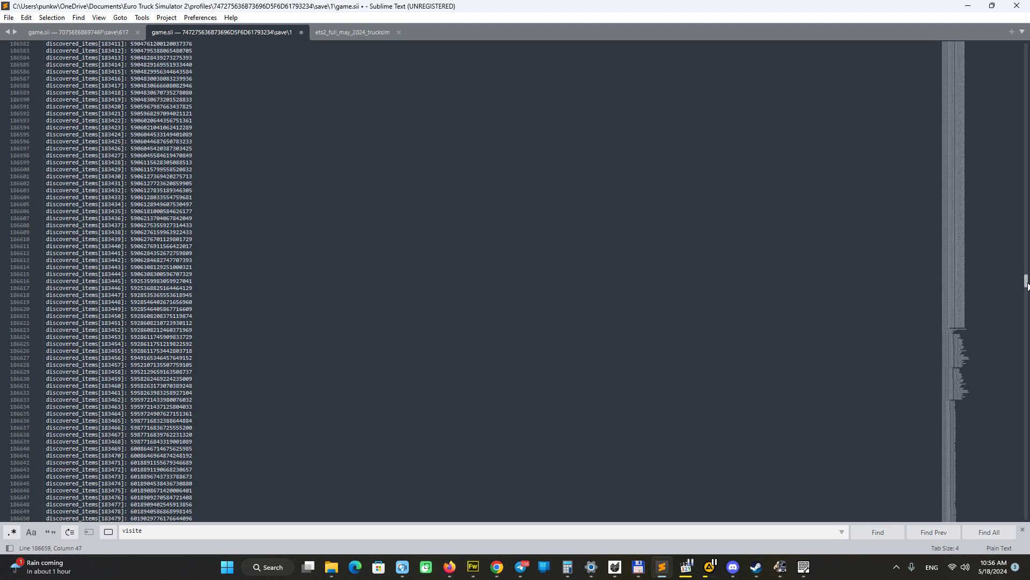
type("d")
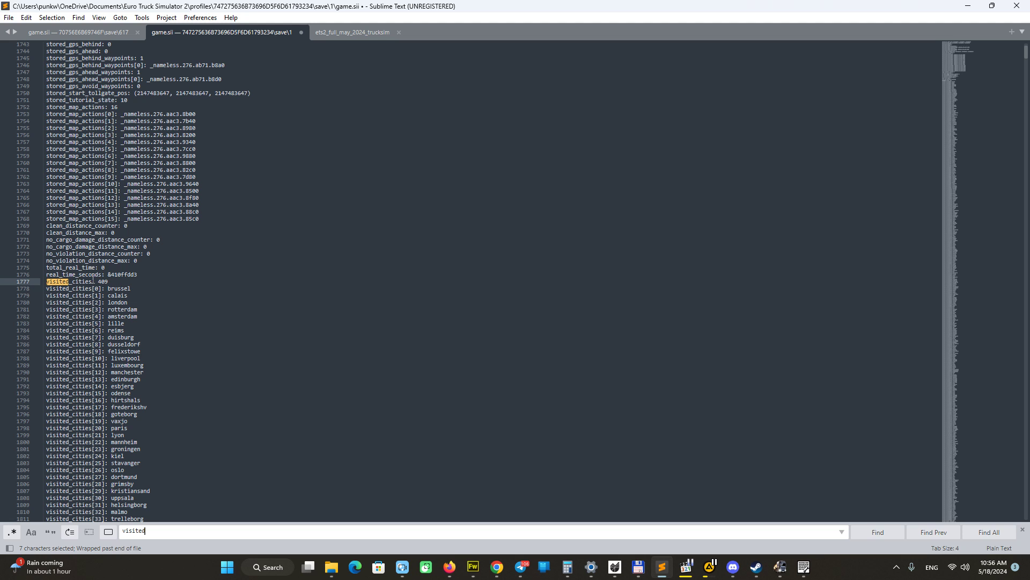
scroll(147, 289, "up", 1)
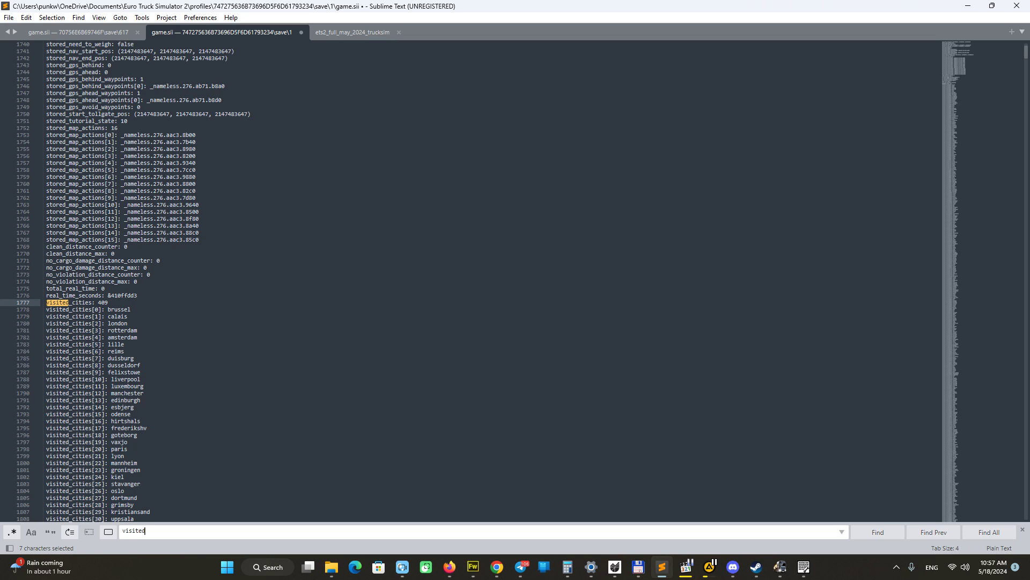
Save the edited game.sii and return to Euro Truck Simulator 2
key("ctrl+s")
left_click(8, 17)
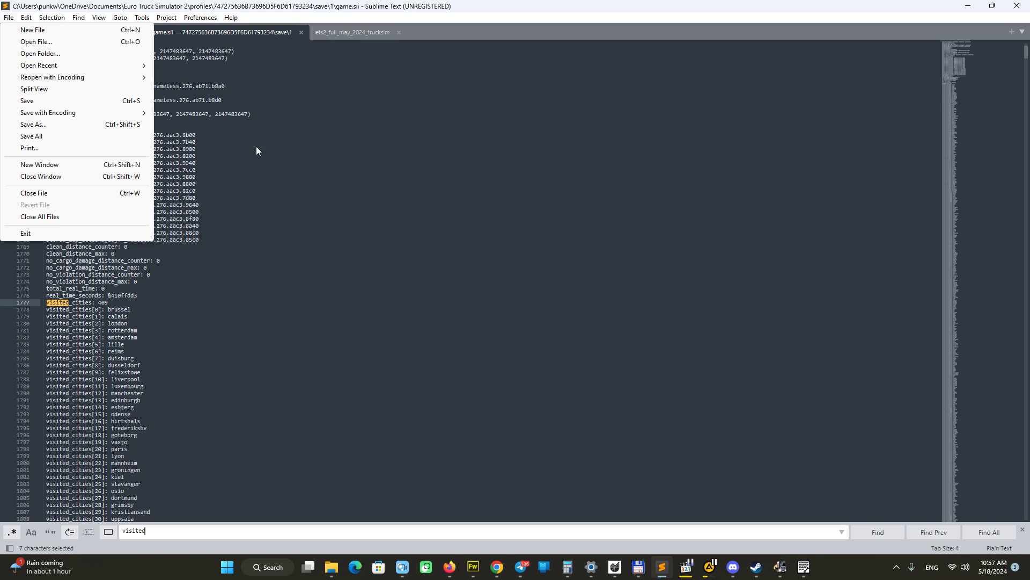
left_click(262, 172)
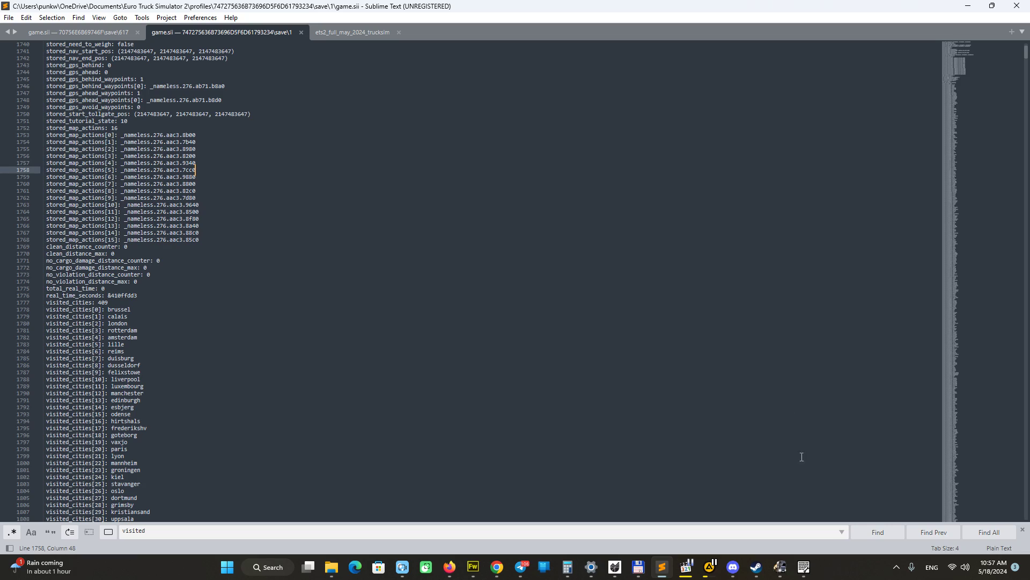
mouse_move(779, 569)
left_click(780, 569)
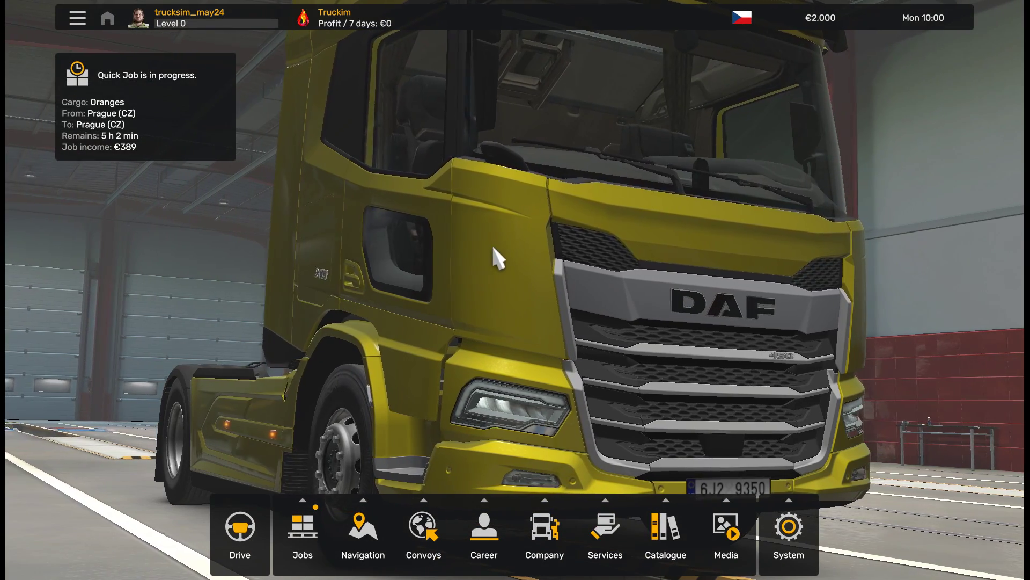
Load the edited save 1 from System > Load Game
left_click(804, 519)
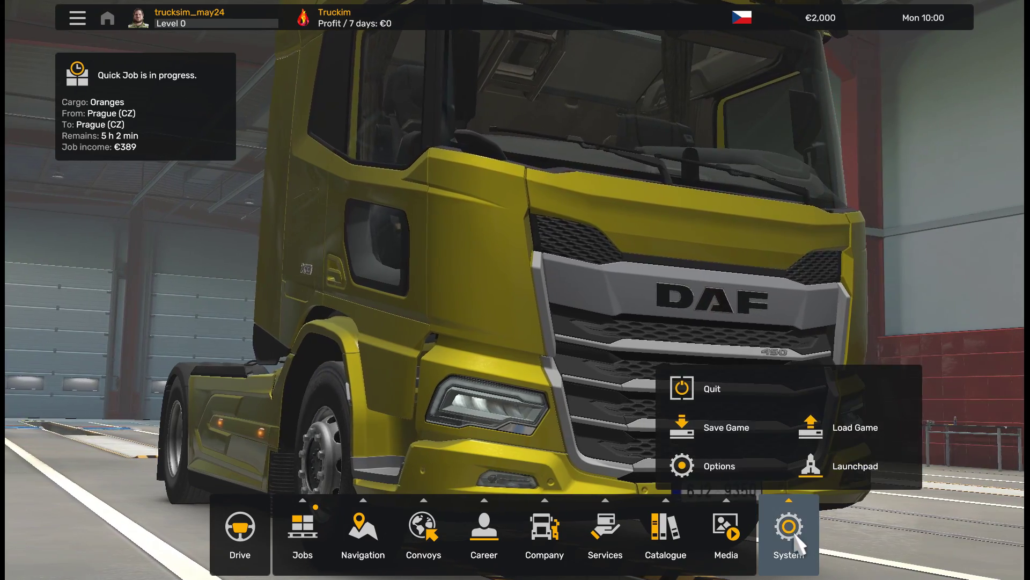
left_click(853, 427)
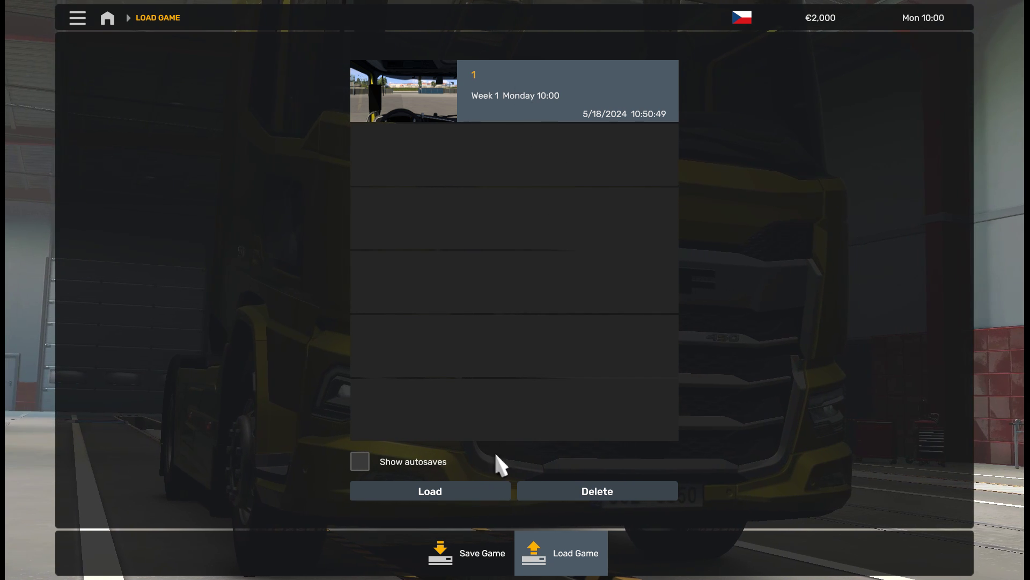
left_click(453, 488)
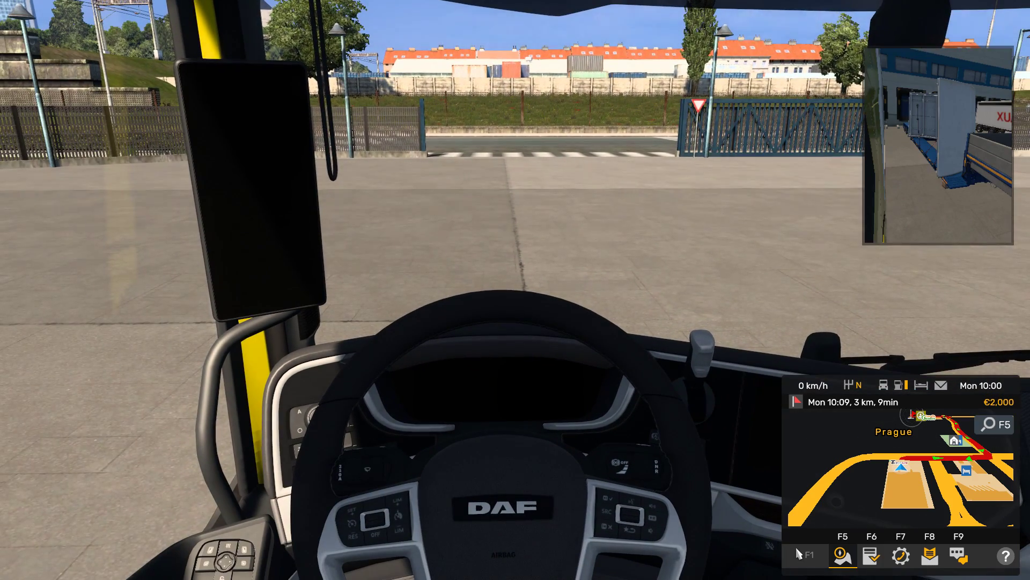
key("m")
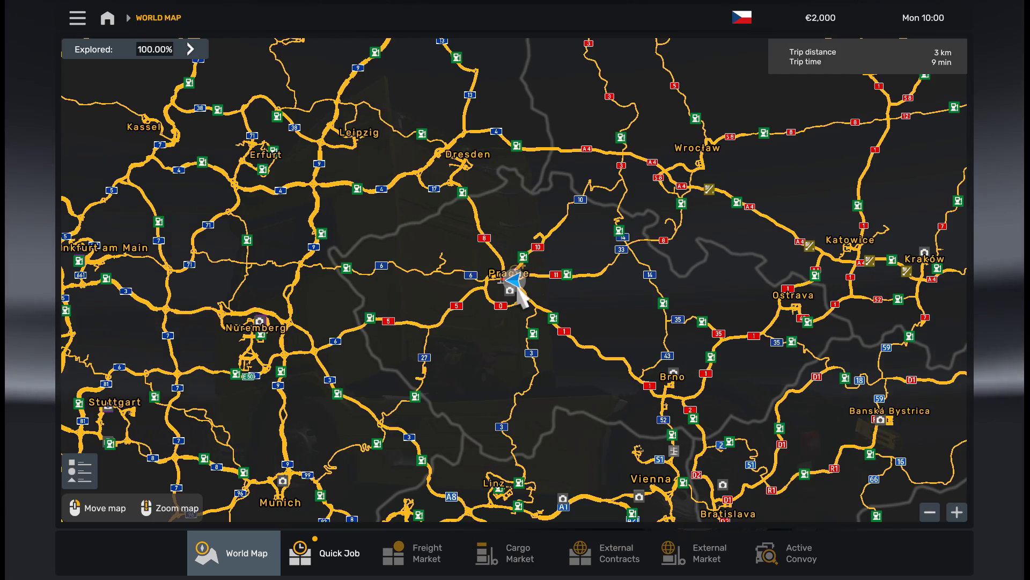
scroll(531, 317, "down", 5)
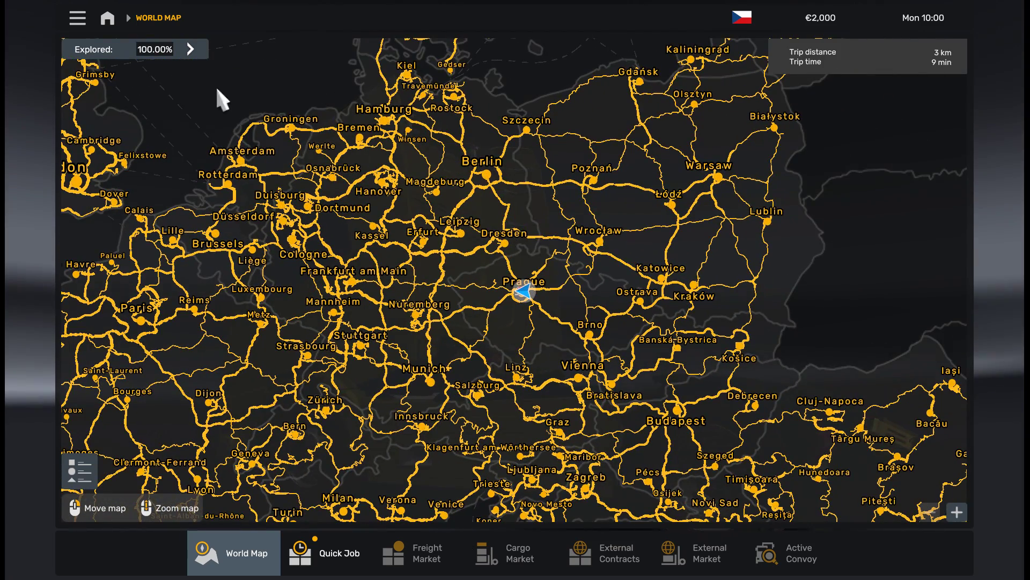
left_click(190, 53)
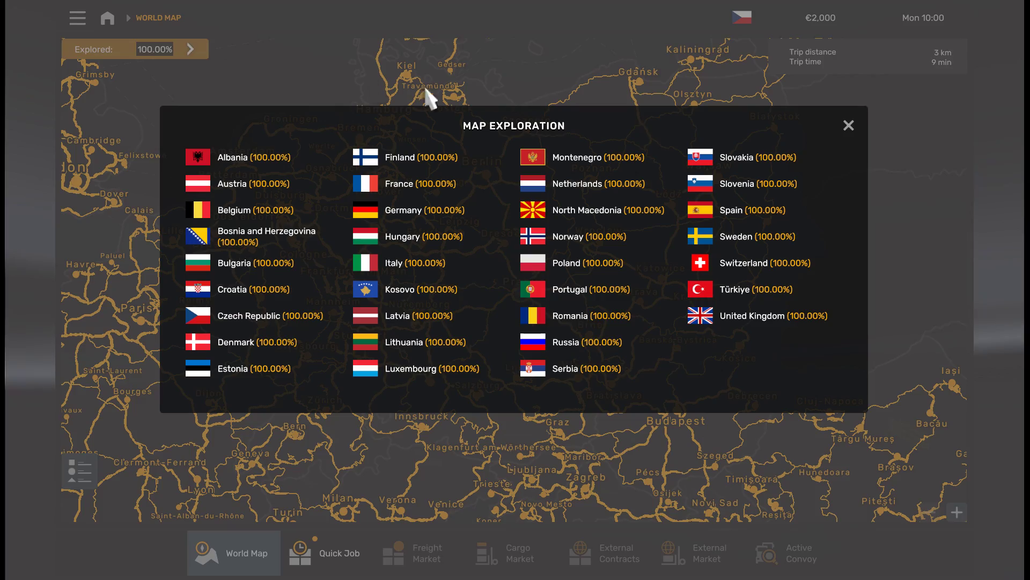
left_click(848, 127)
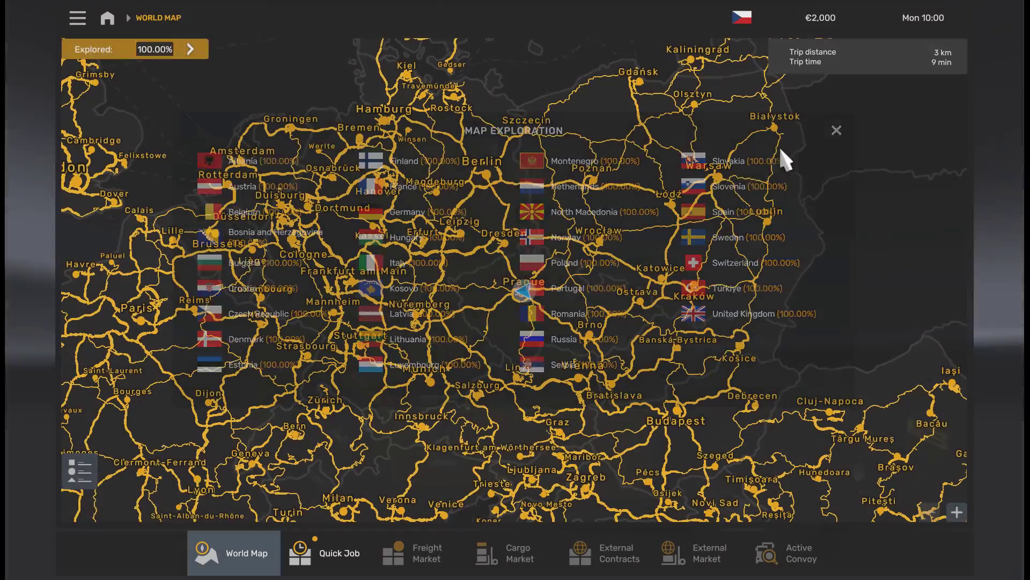
scroll(610, 345, "up", 4)
left_click_drag(493, 205, 587, 258)
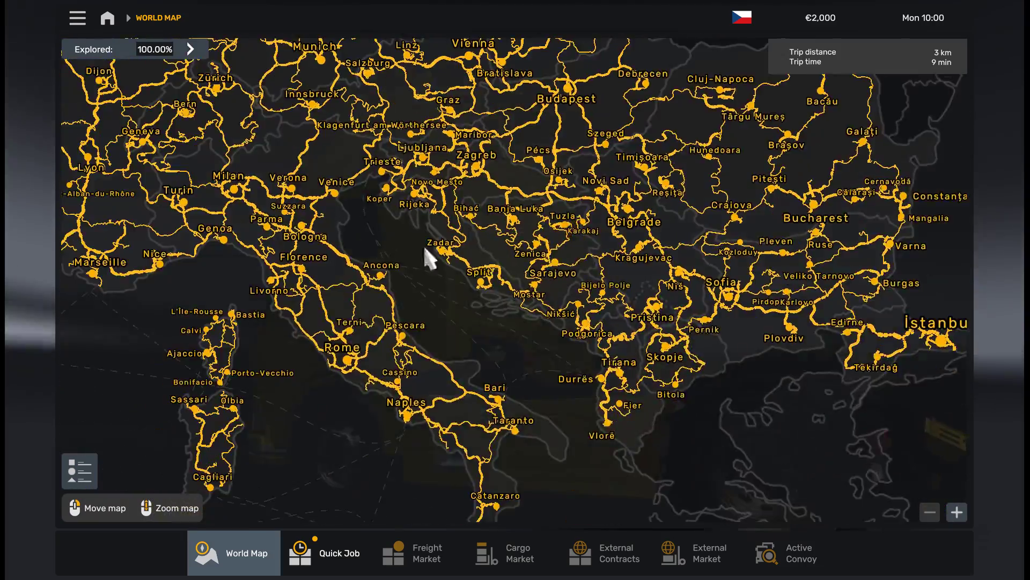
left_click_drag(490, 258, 626, 281)
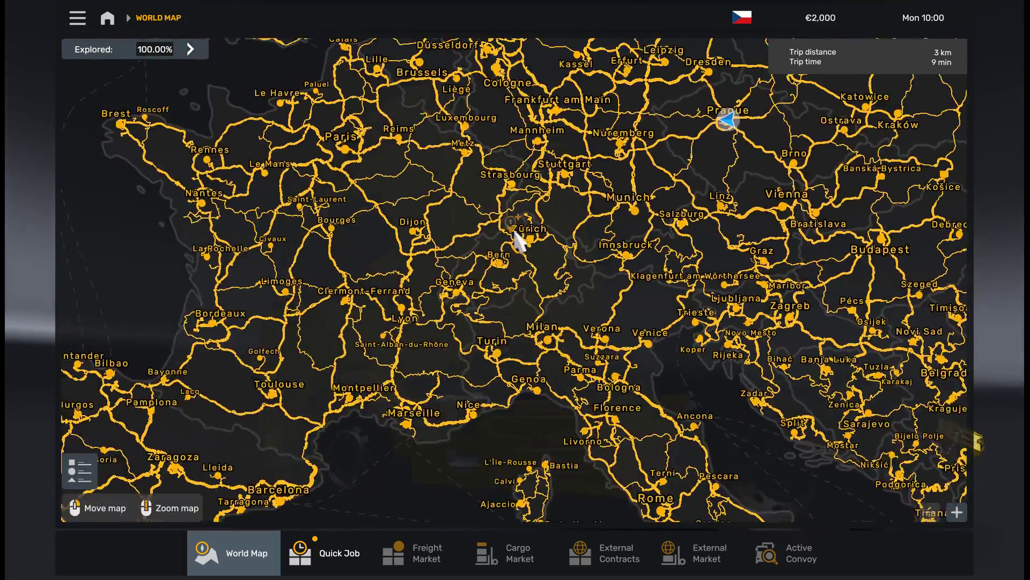
mouse_move(519, 237)
left_mouse_down()
mouse_move(579, 299)
mouse_move(467, 349)
left_mouse_up()
scroll(467, 343, "up", 6)
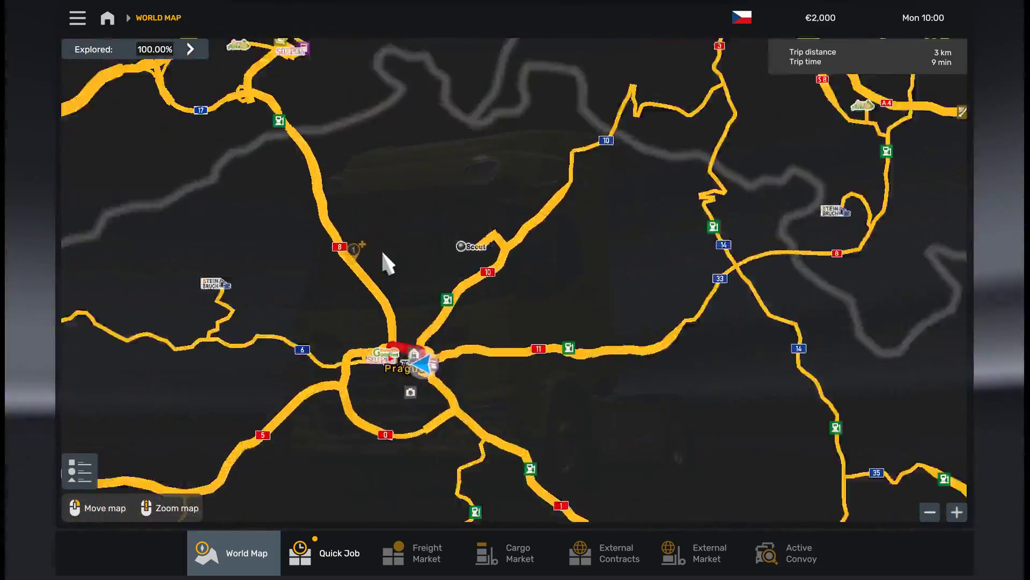
scroll(449, 277, "down", 6)
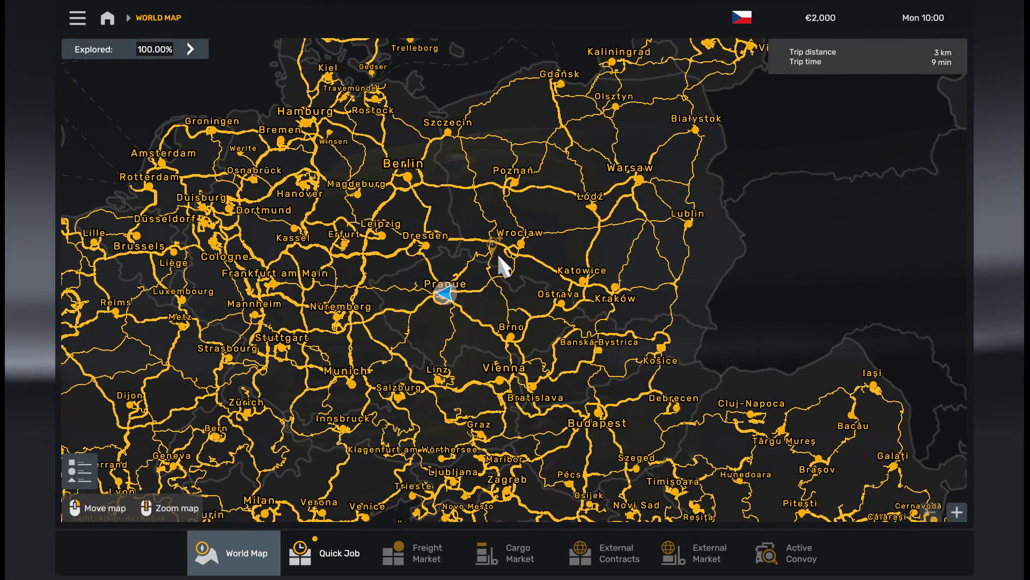
mouse_move(397, 340)
left_mouse_down()
mouse_move(556, 332)
mouse_move(598, 308)
left_mouse_up()
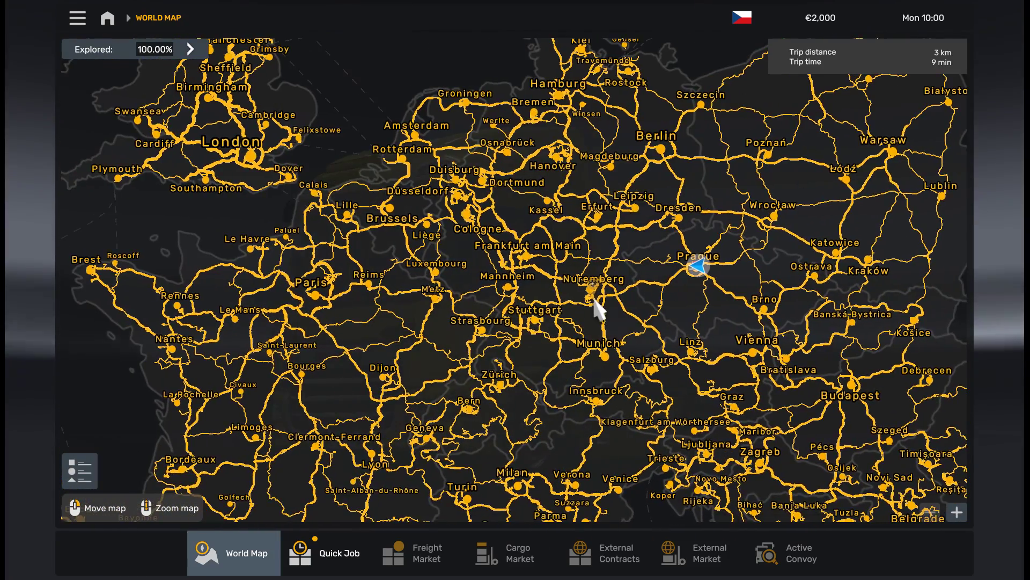
left_click_drag(703, 340, 566, 315)
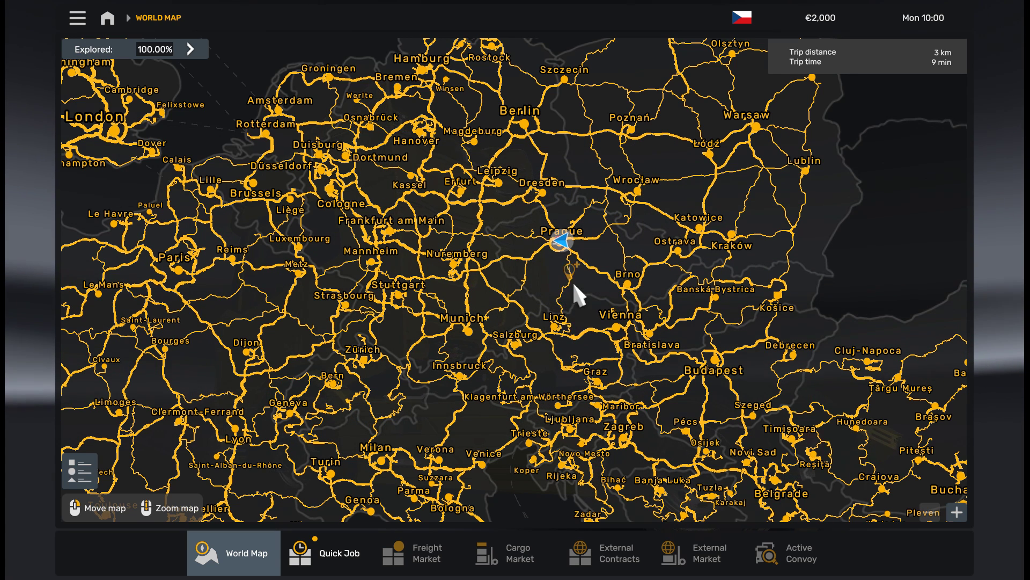
left_click_drag(618, 325, 559, 314)
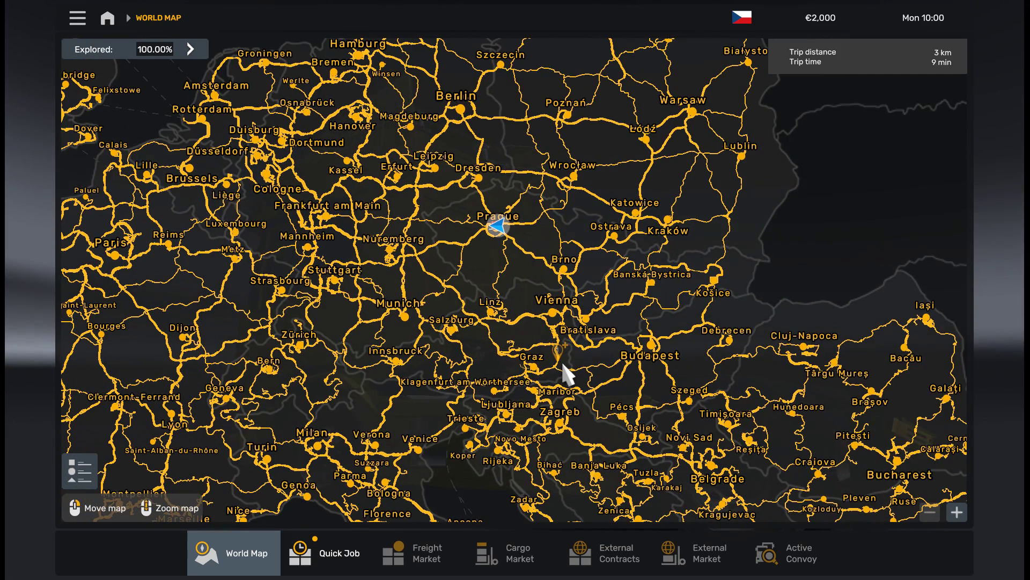
key("grave")
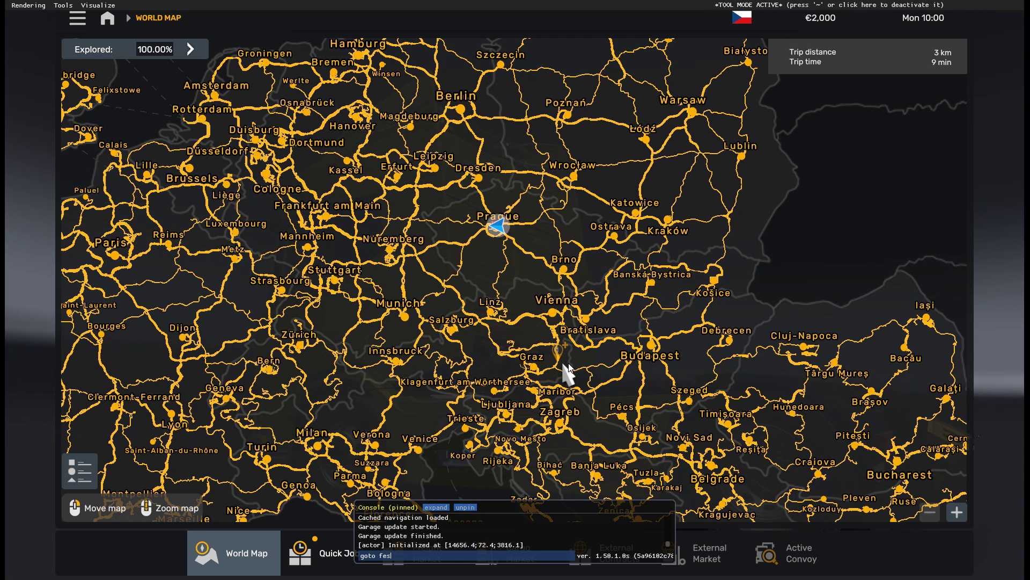
Run g_save_format 1 in the console, then close the console and the world map
key("BackSpace")
type("1")
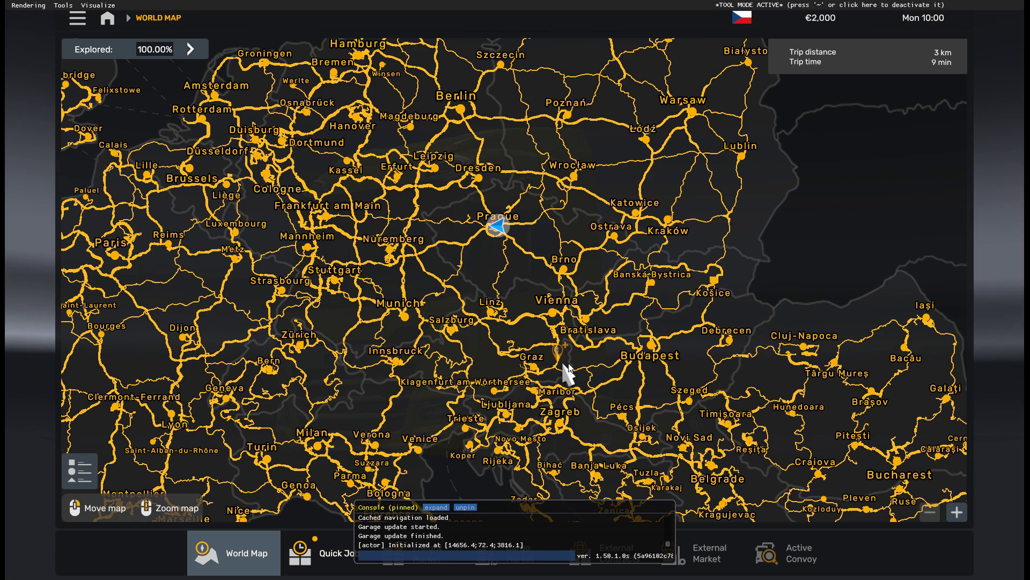
key("grave")
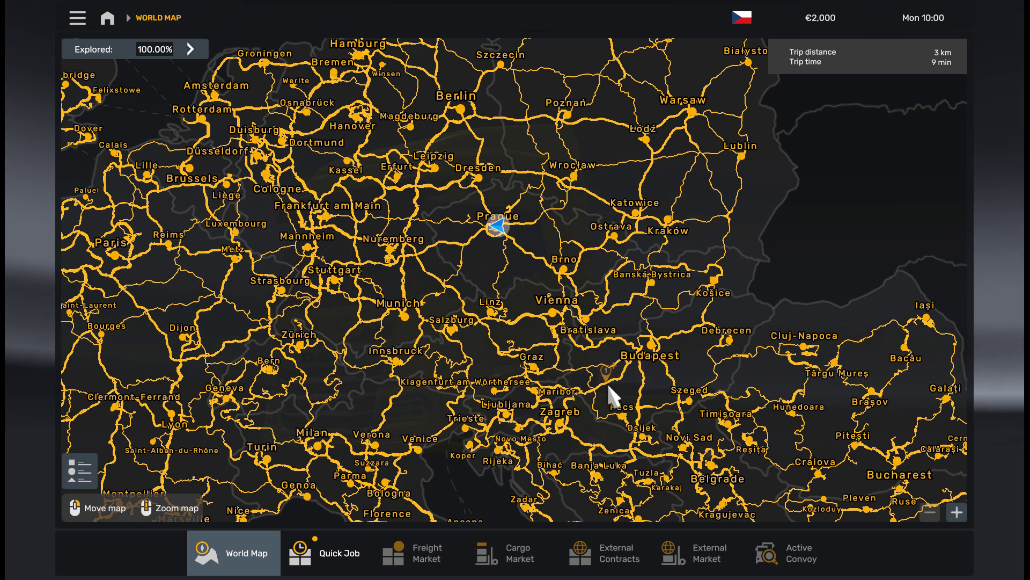
key("F8")
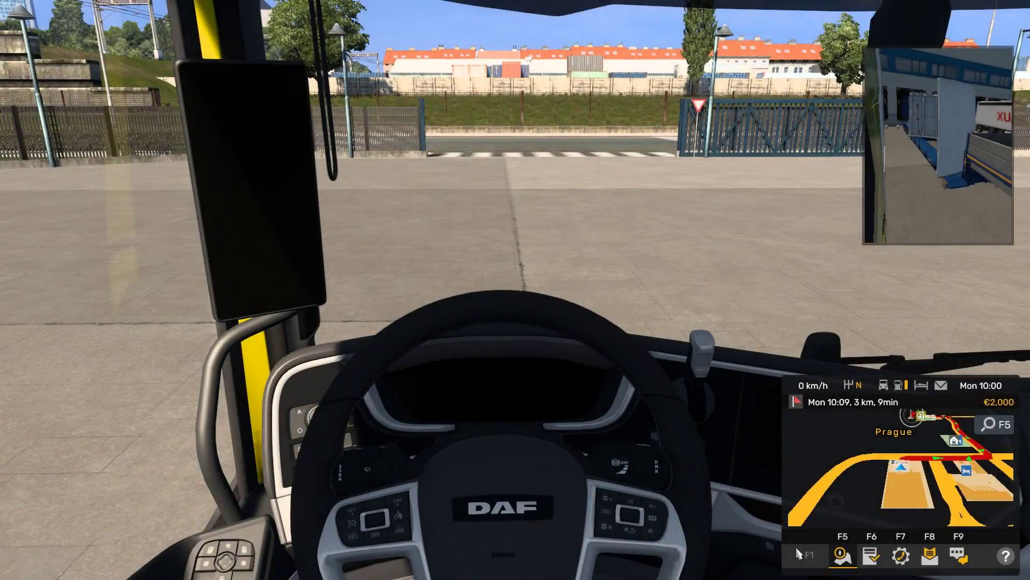
Save the game from the System menu under the name '2'
key("Escape")
left_click(805, 553)
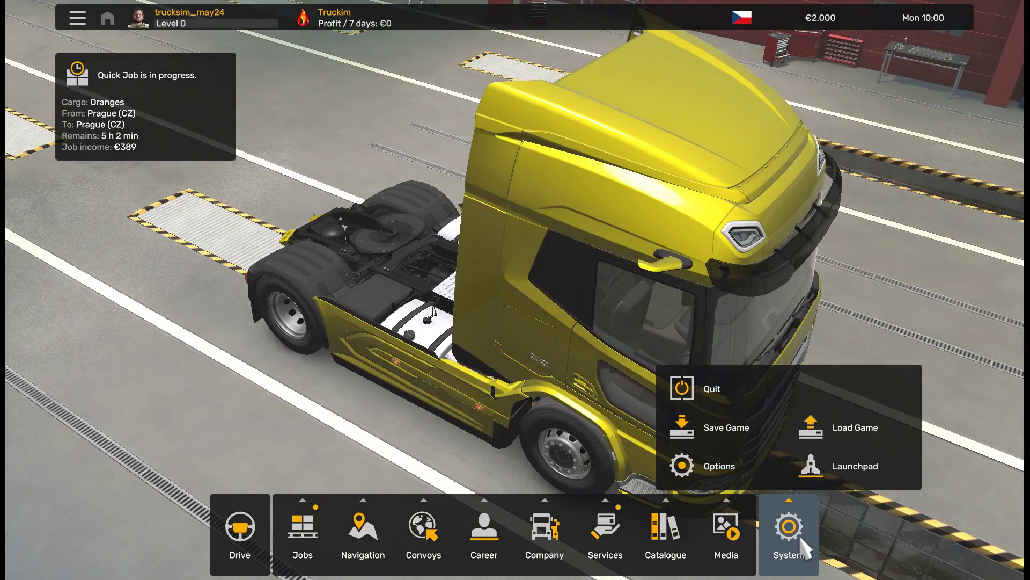
left_click(749, 430)
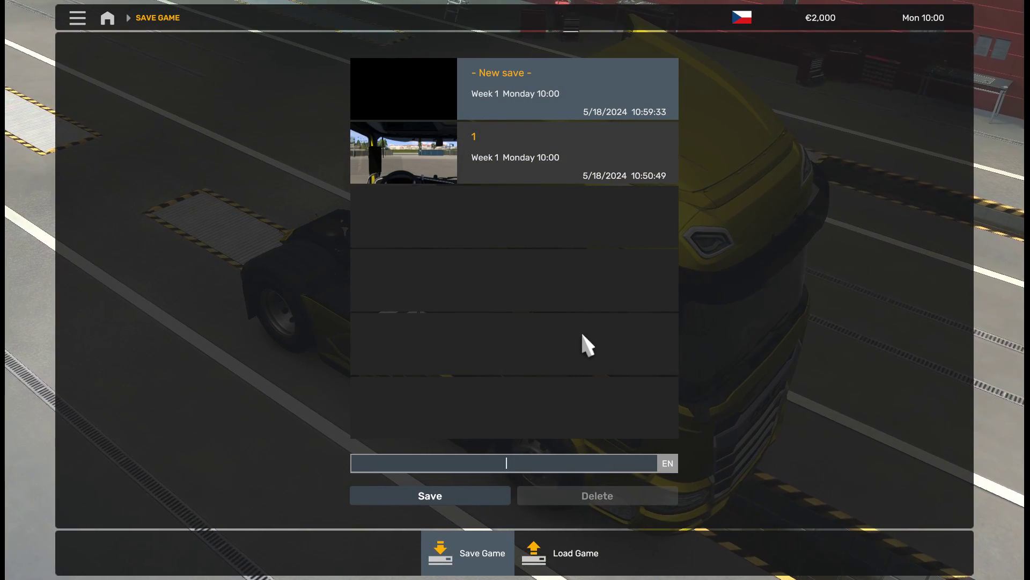
type("1")
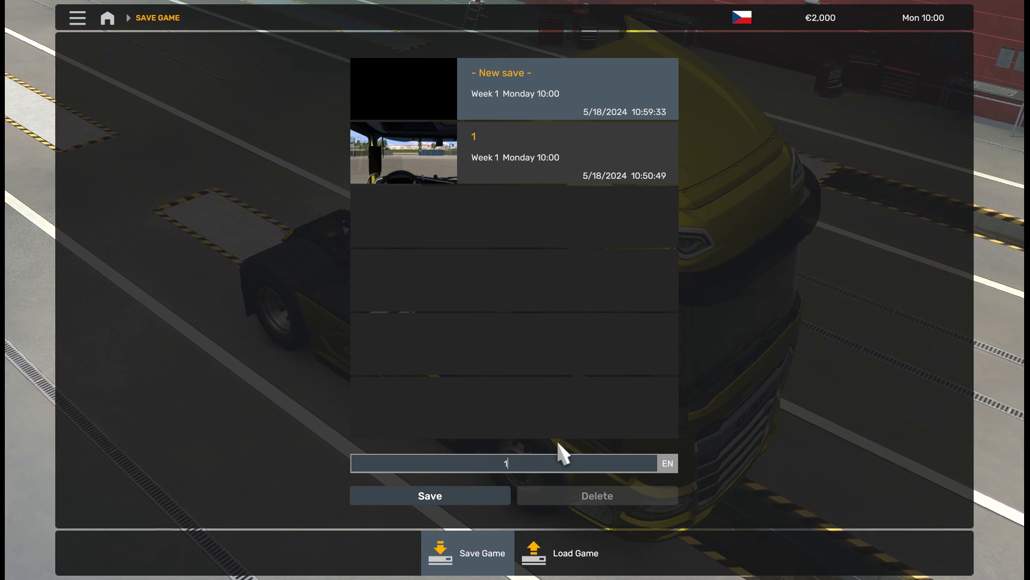
key("BackSpace")
type("2")
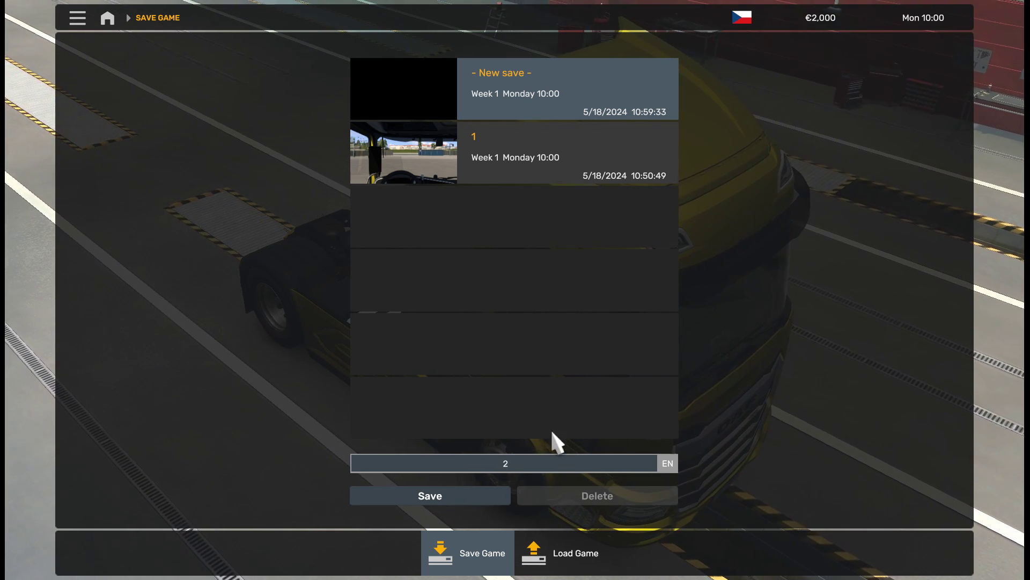
left_click(489, 493)
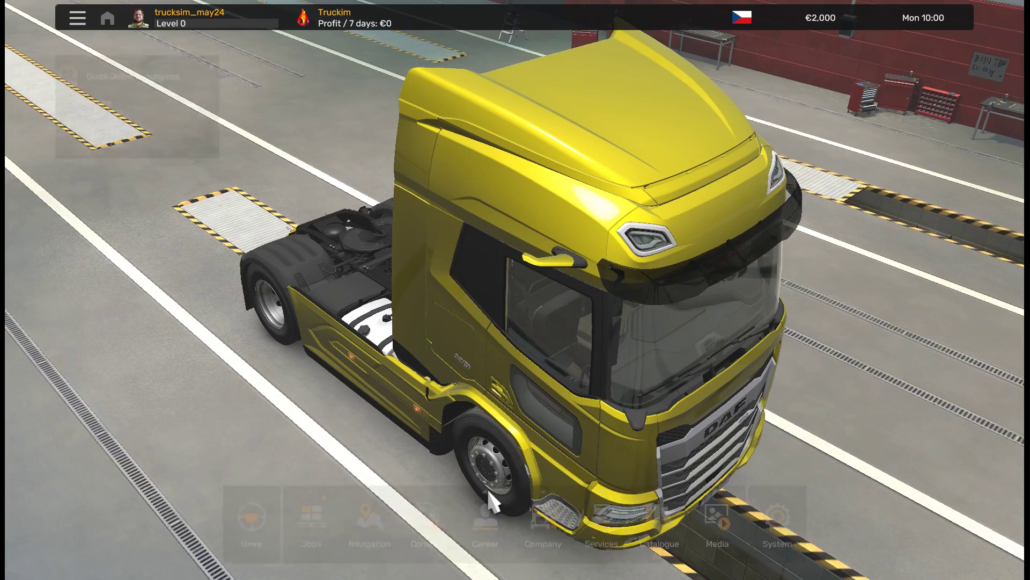
Choose Launchpad from the System menu and confirm the profile change
left_click(776, 510)
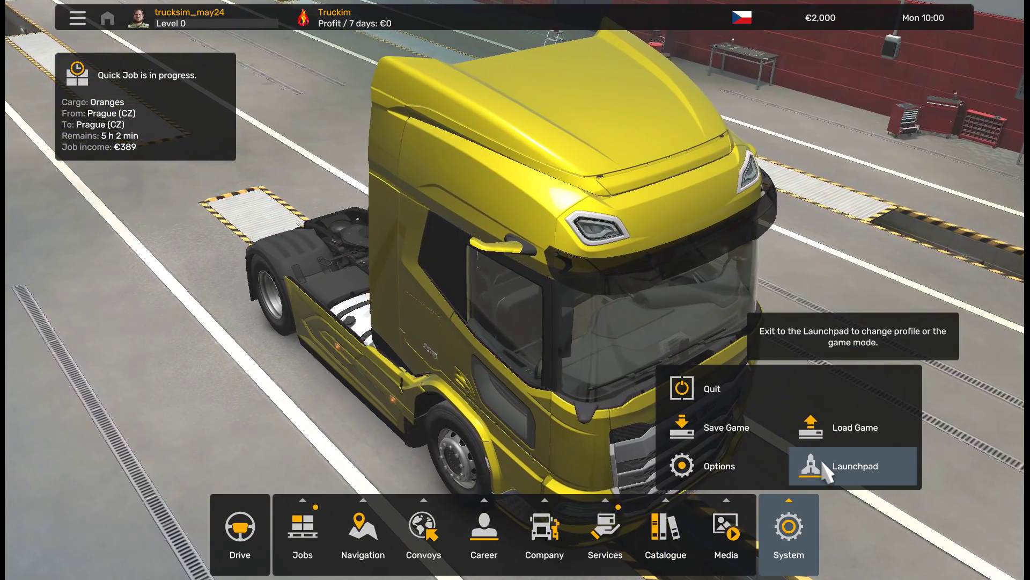
left_click(822, 462)
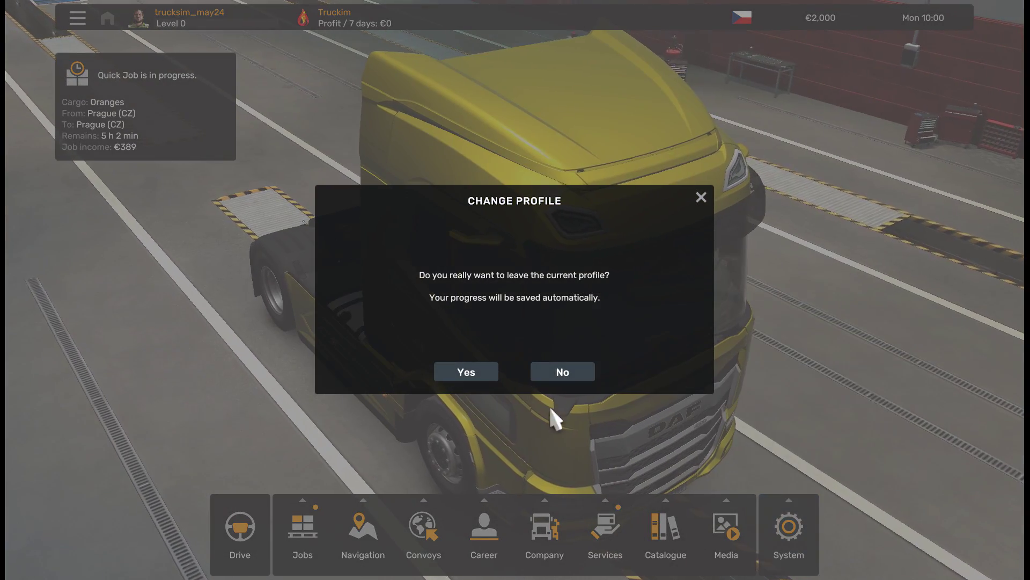
left_click(471, 370)
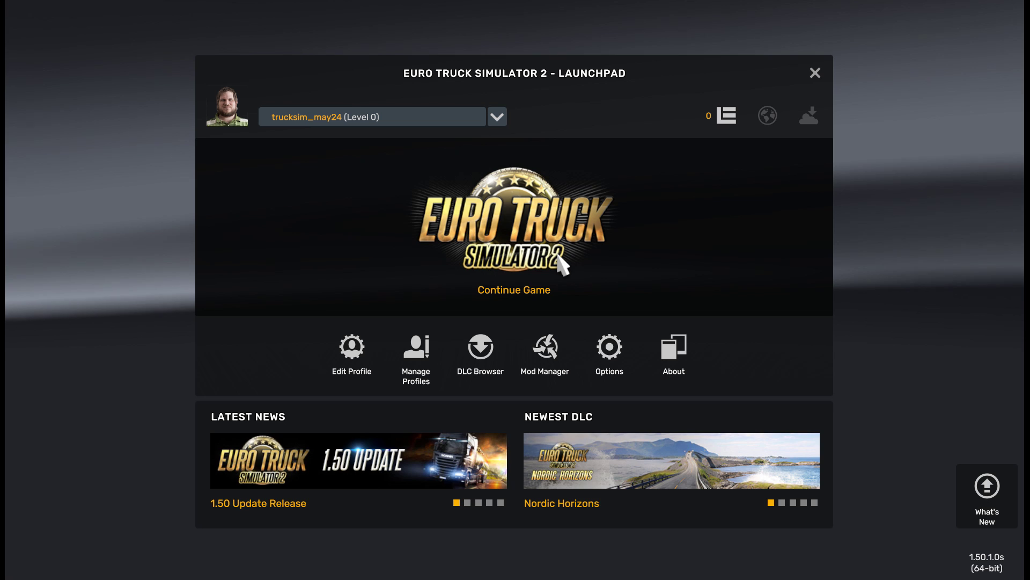
Tick Use Steam Cloud in the trucksim_may24 profile settings and close them
left_click(369, 343)
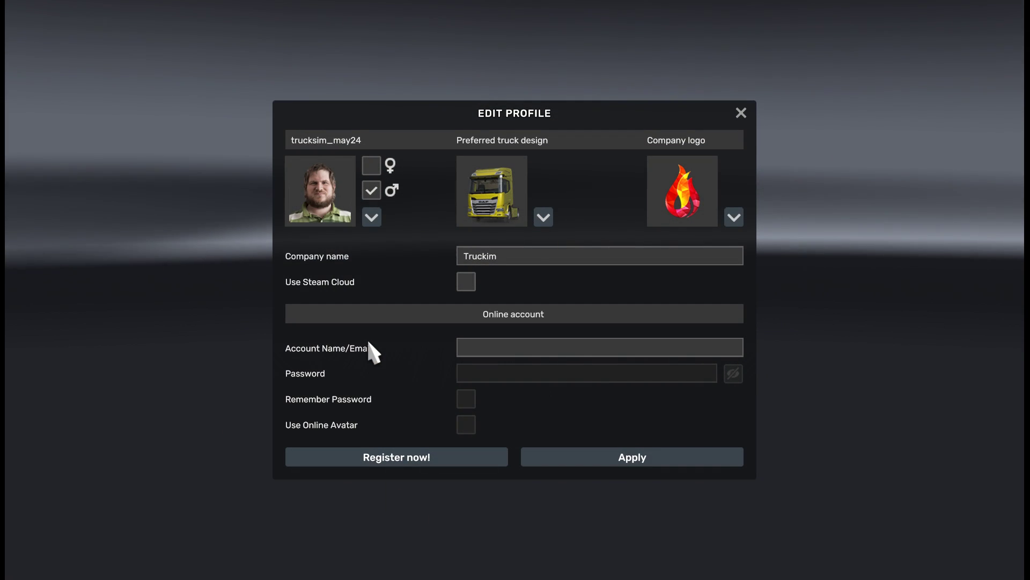
left_click(468, 282)
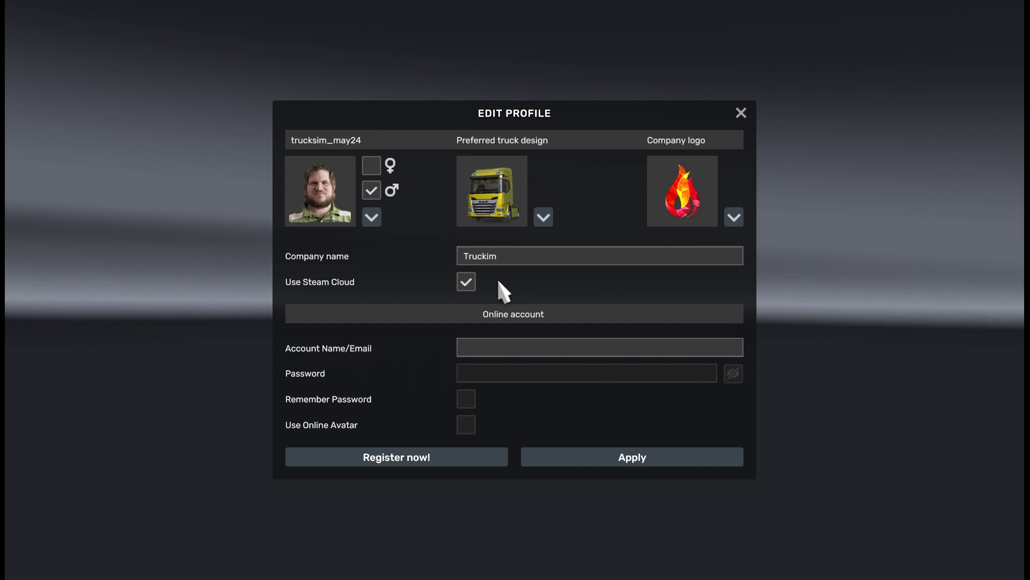
key("Escape")
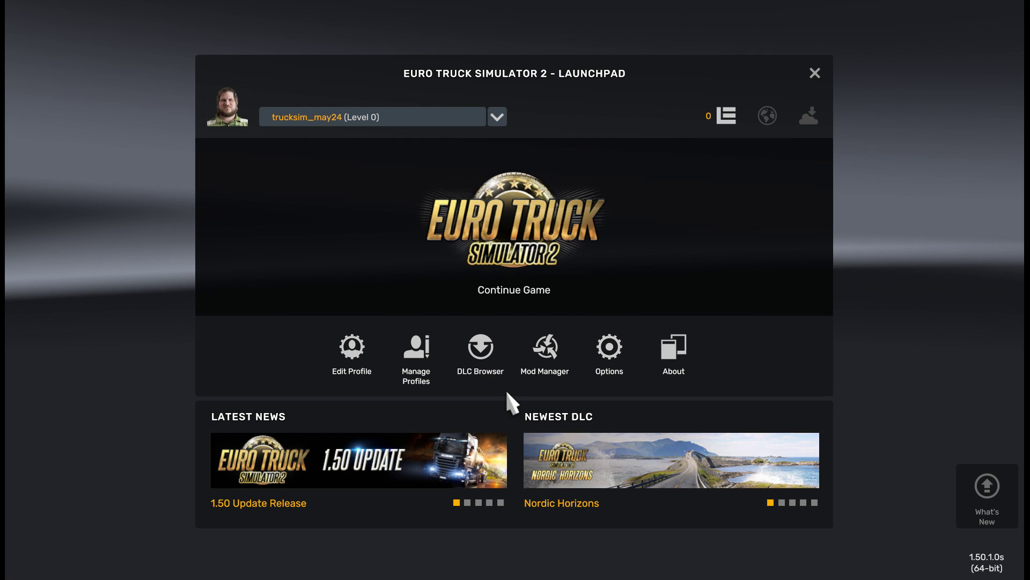